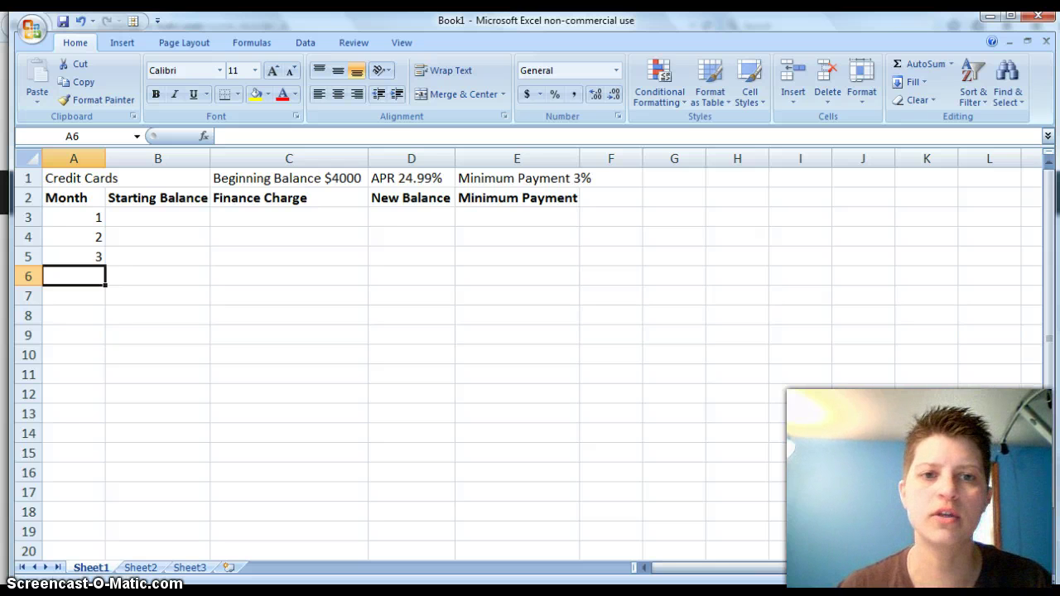
Enter 4000 as the month 1 starting balance in cell B3.
left_click(317, 181)
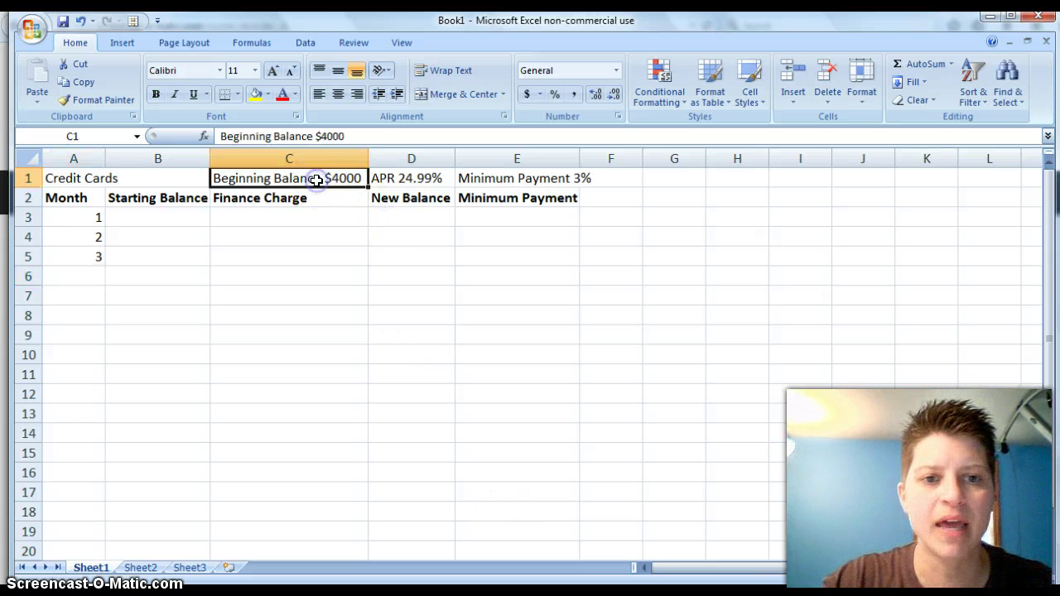
left_click(388, 182)
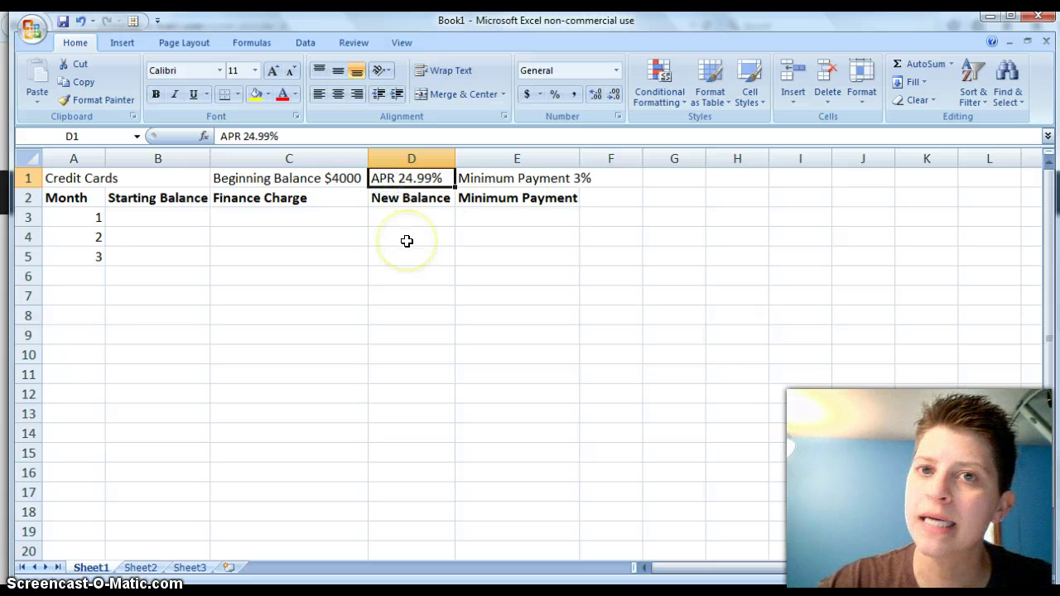
left_click(482, 177)
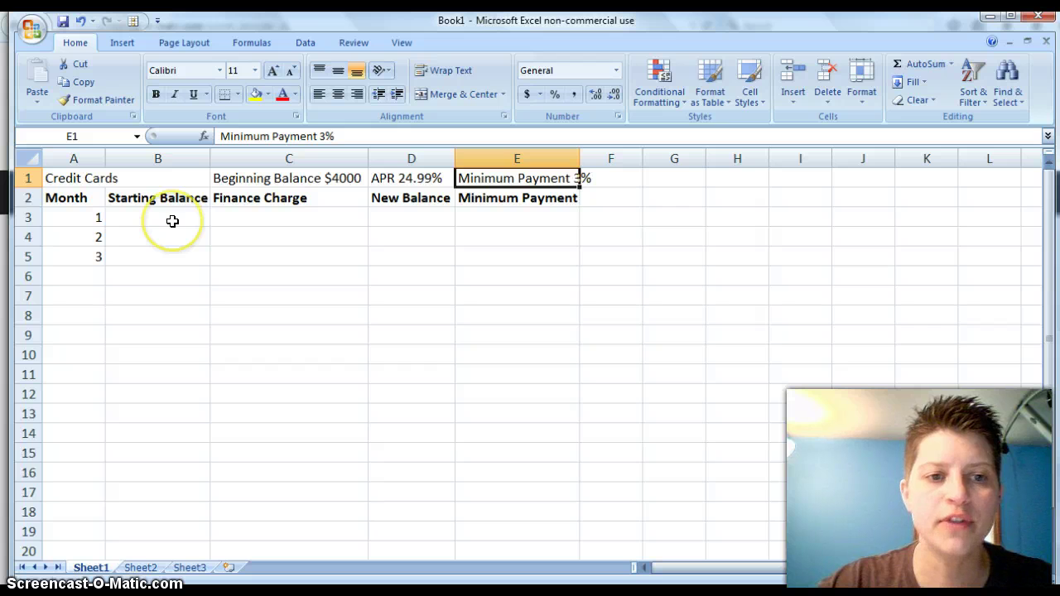
left_click(147, 219)
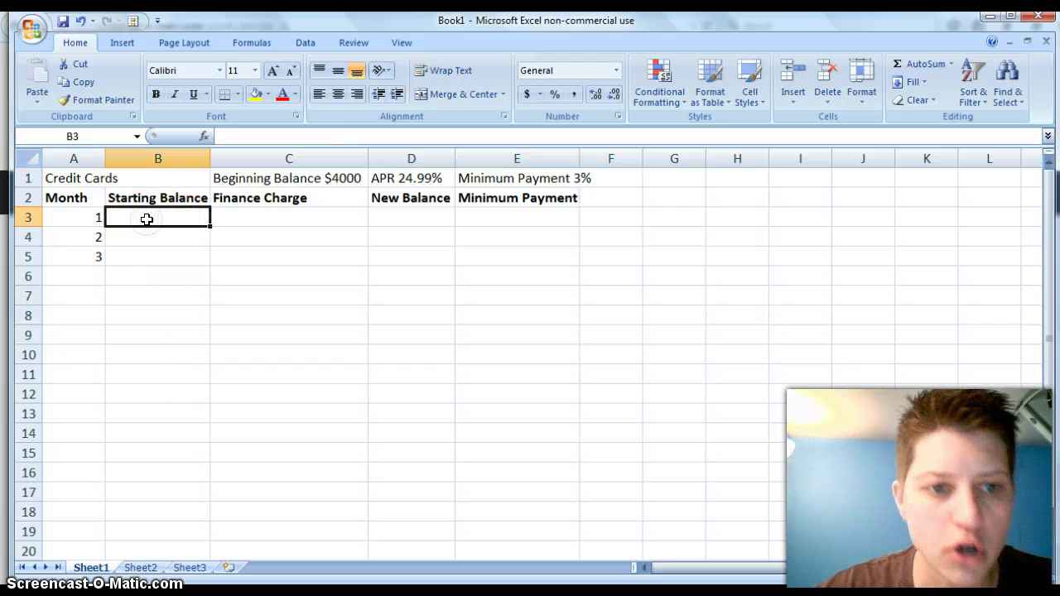
type("4000")
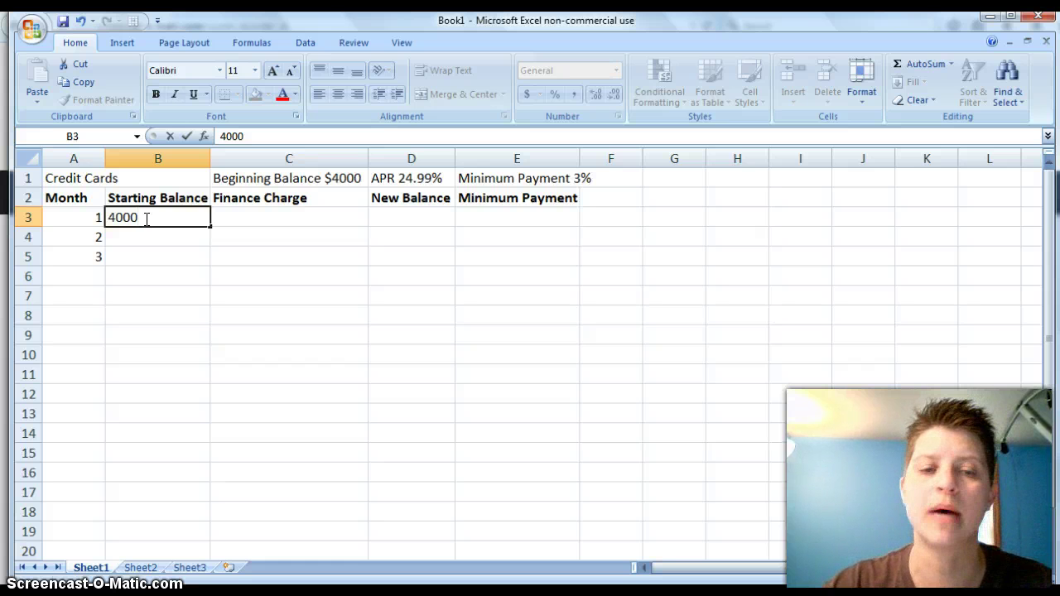
Calculate the month 1 finance charge in C3 with the formula =.2499/12*B3.
left_click(244, 220)
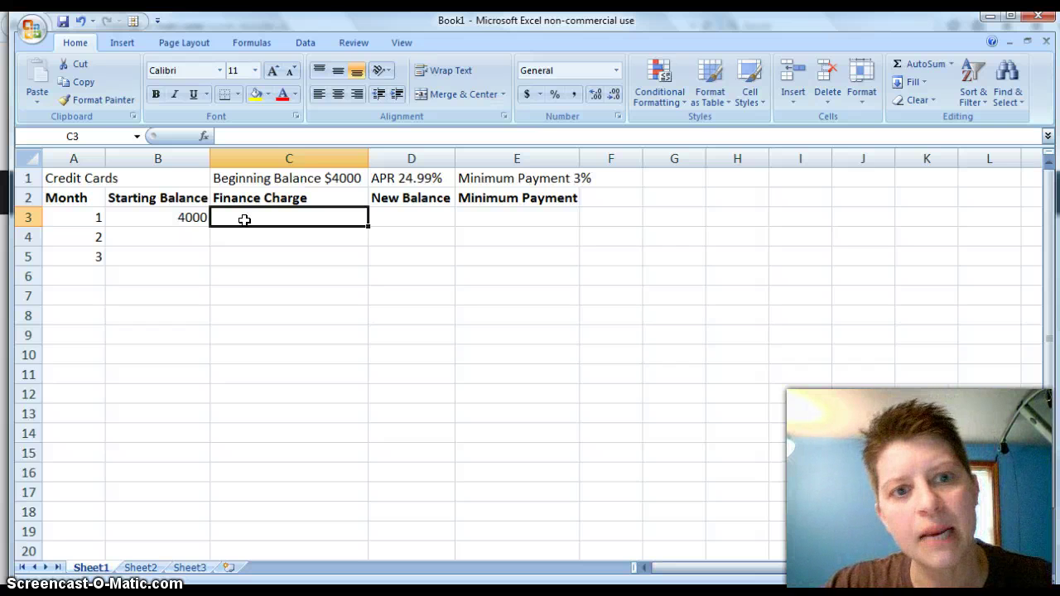
type("=")
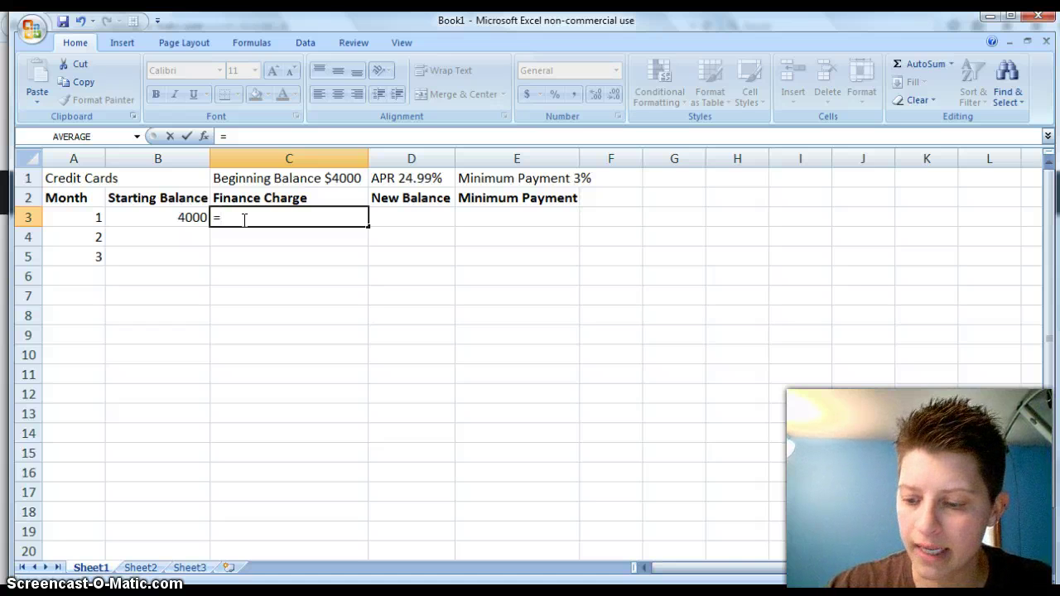
type(".2499")
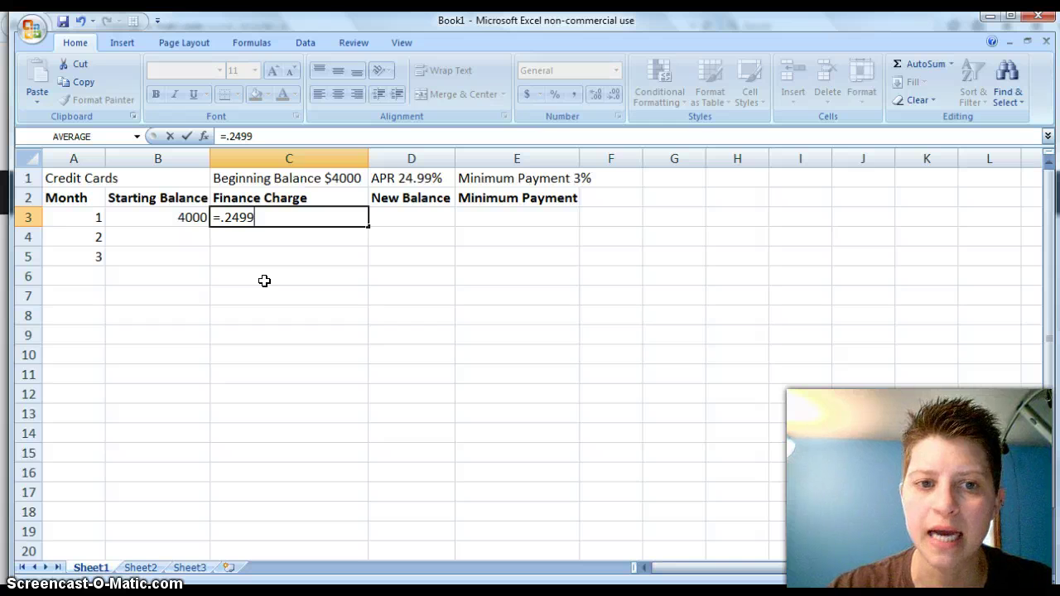
type("/12")
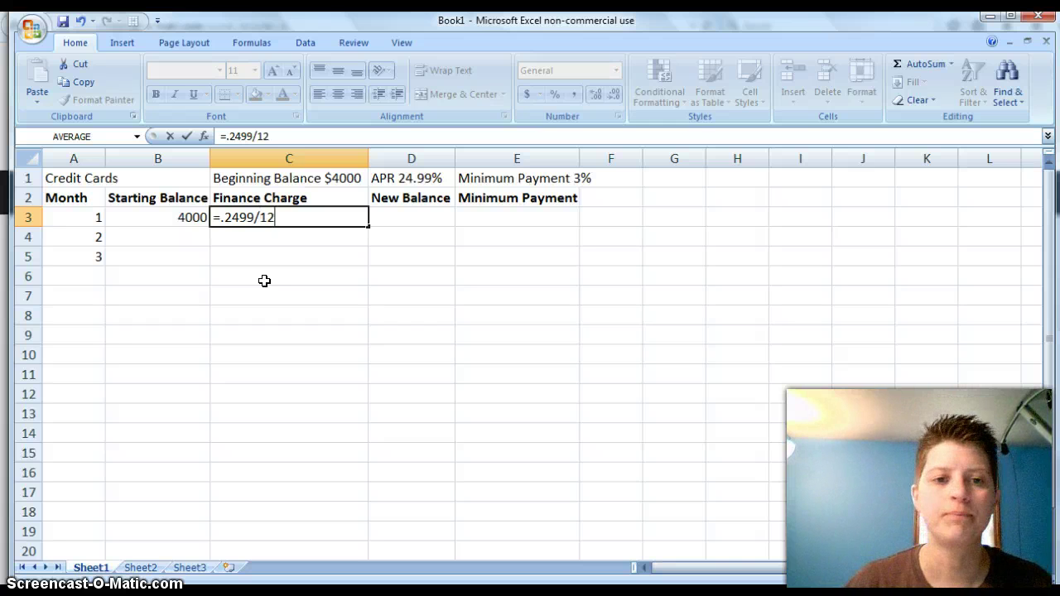
type("*")
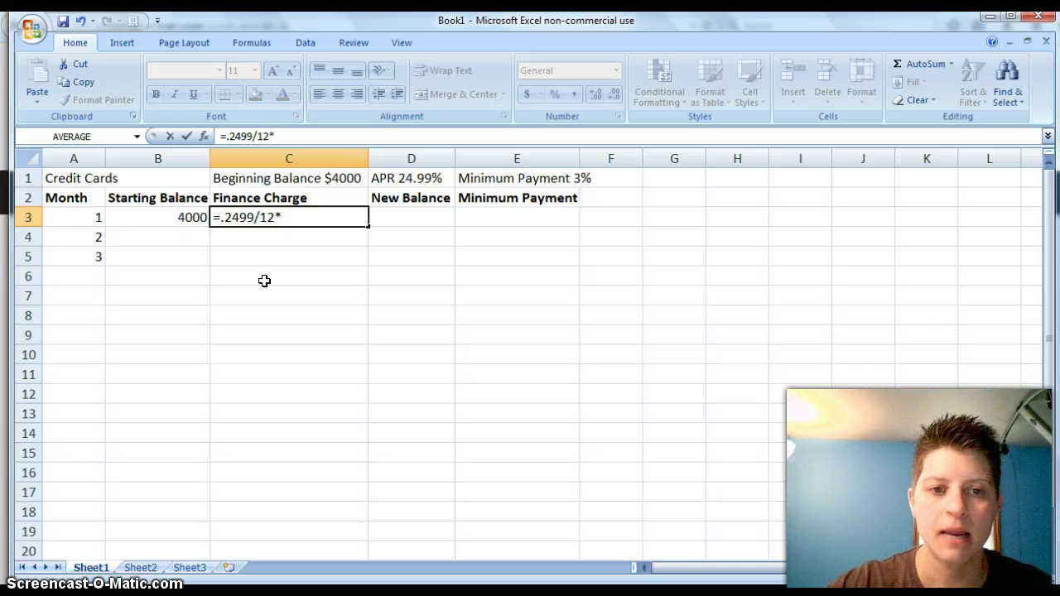
left_click(161, 218)
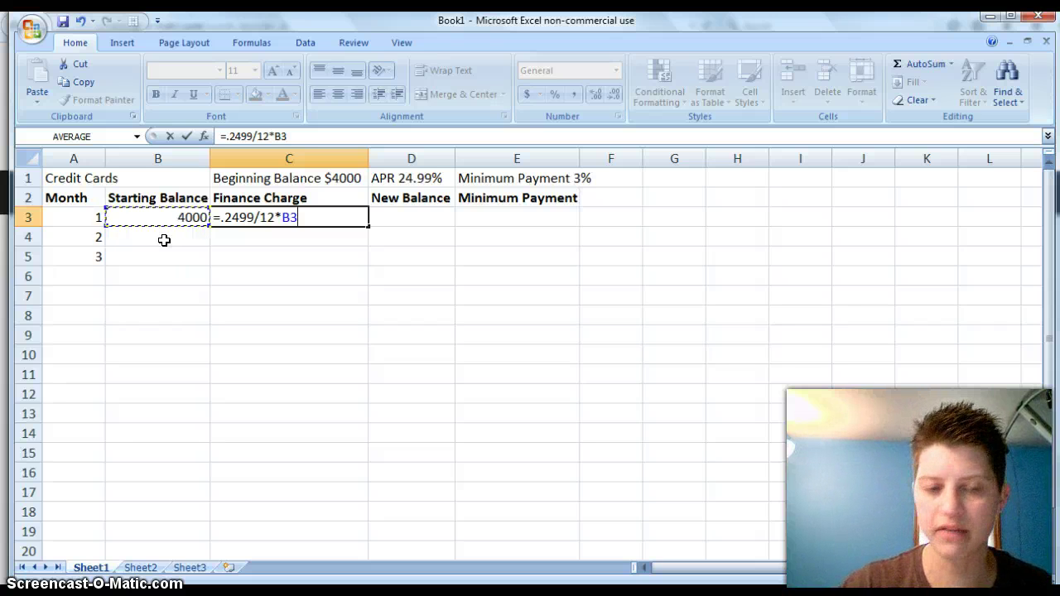
key("Return")
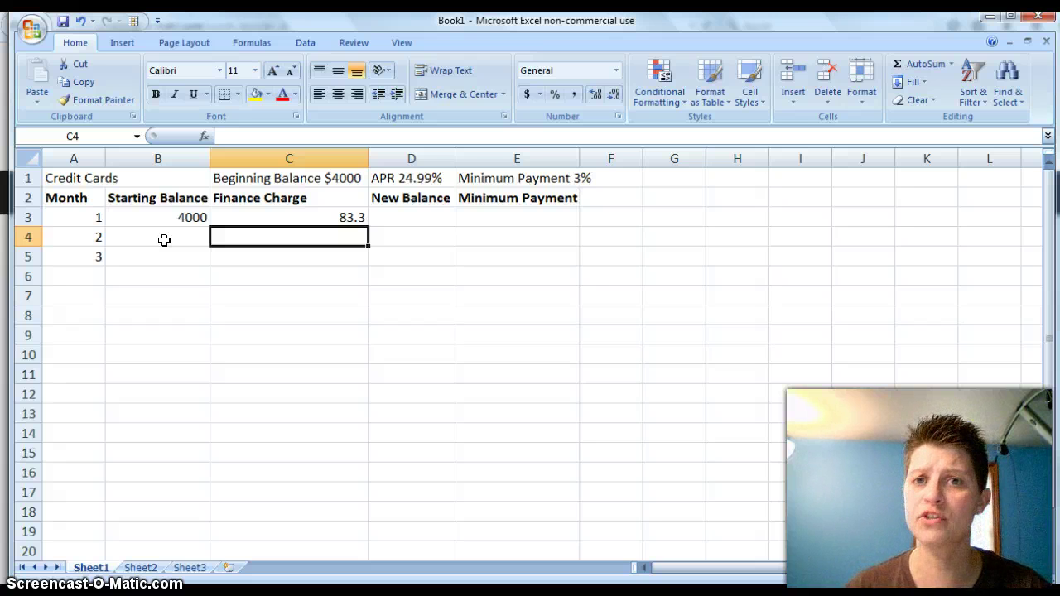
Apply the dollar Accounting number format to the month 1 starting balance and finance charge, B3:C3.
left_click(164, 217)
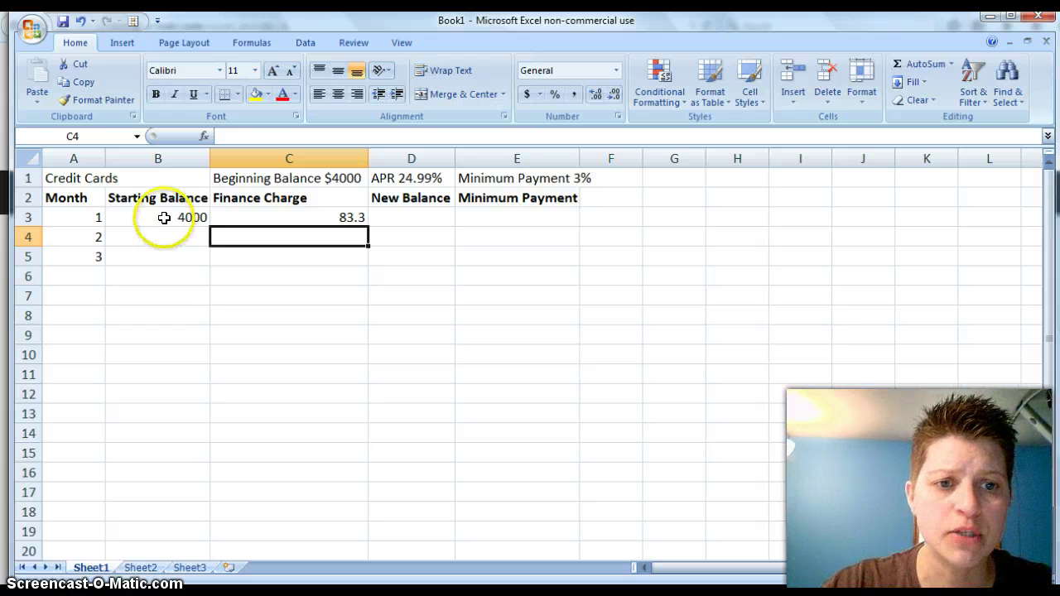
left_click_drag(164, 217, 331, 217)
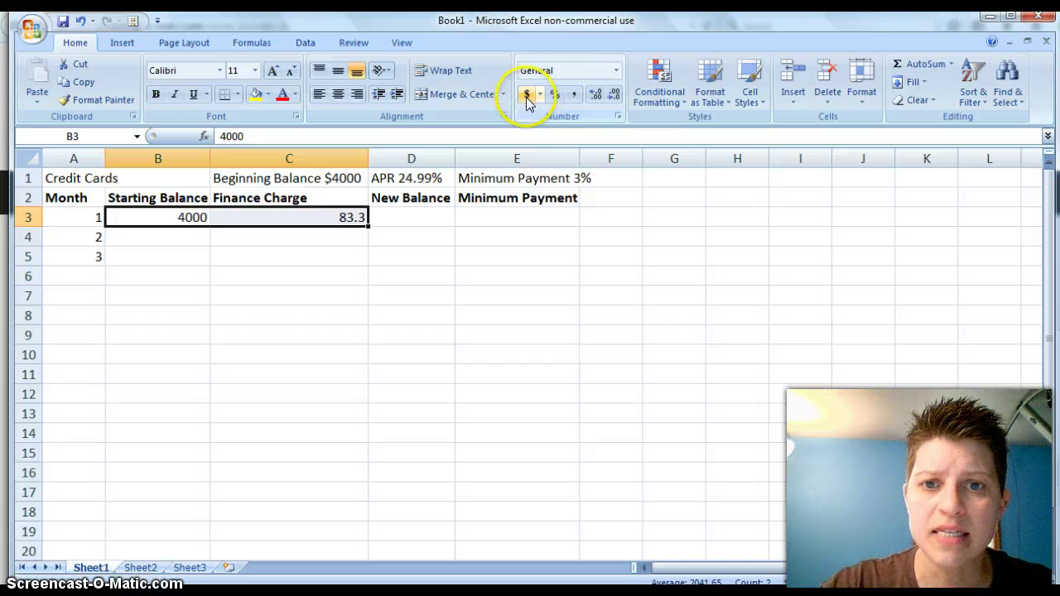
left_click(528, 94)
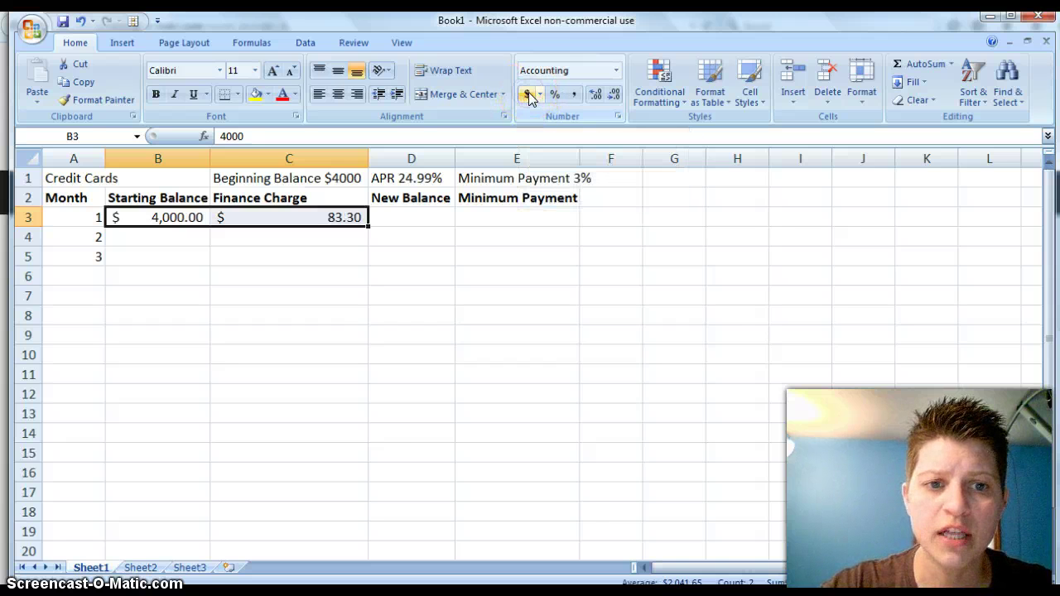
left_click(333, 272)
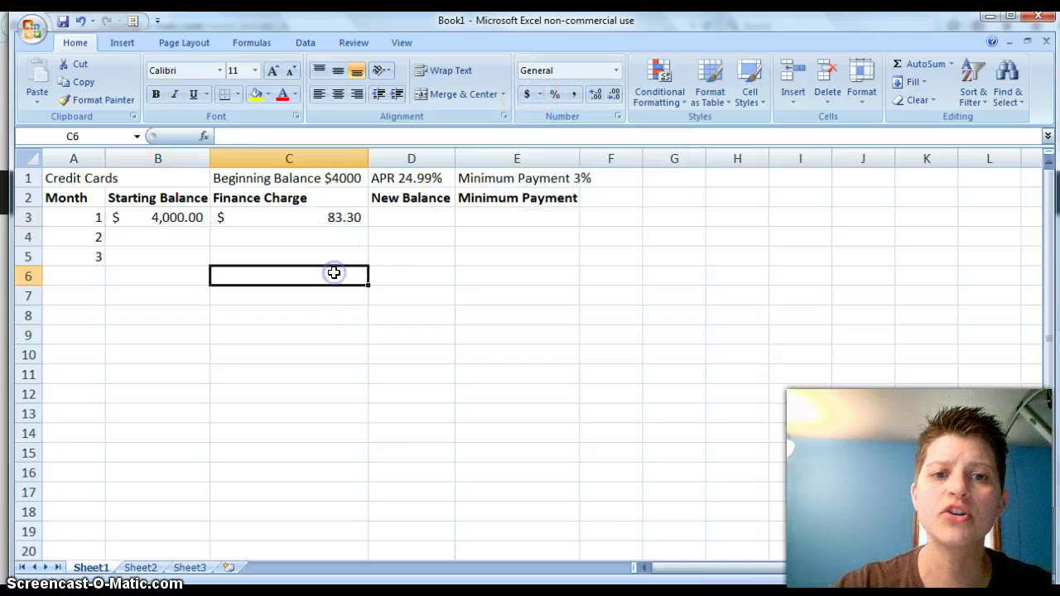
Calculate the month 1 new balance in D3 with the formula =B3+C3.
left_click(436, 216)
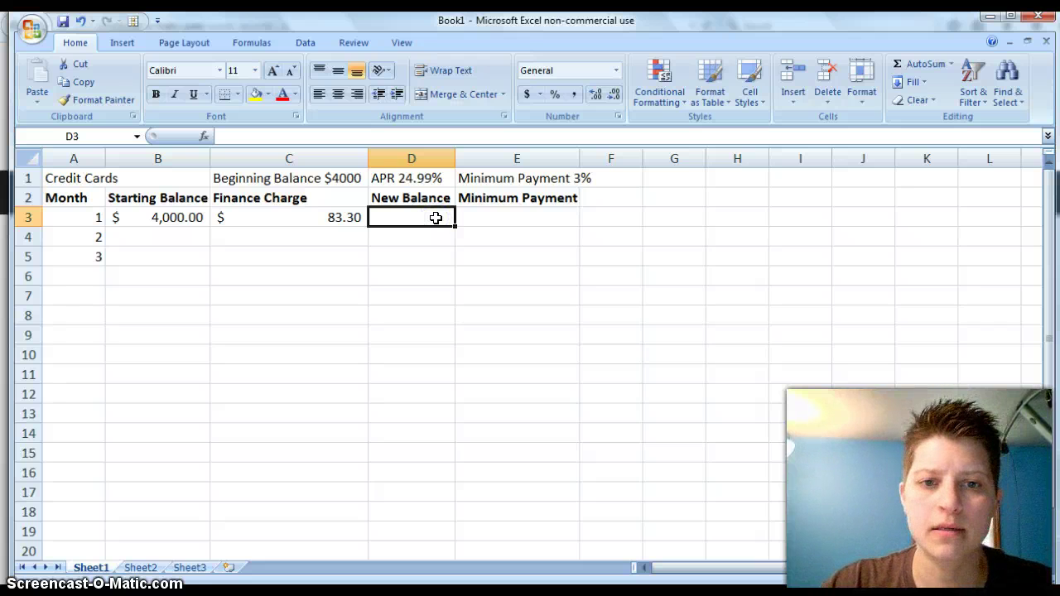
type("=")
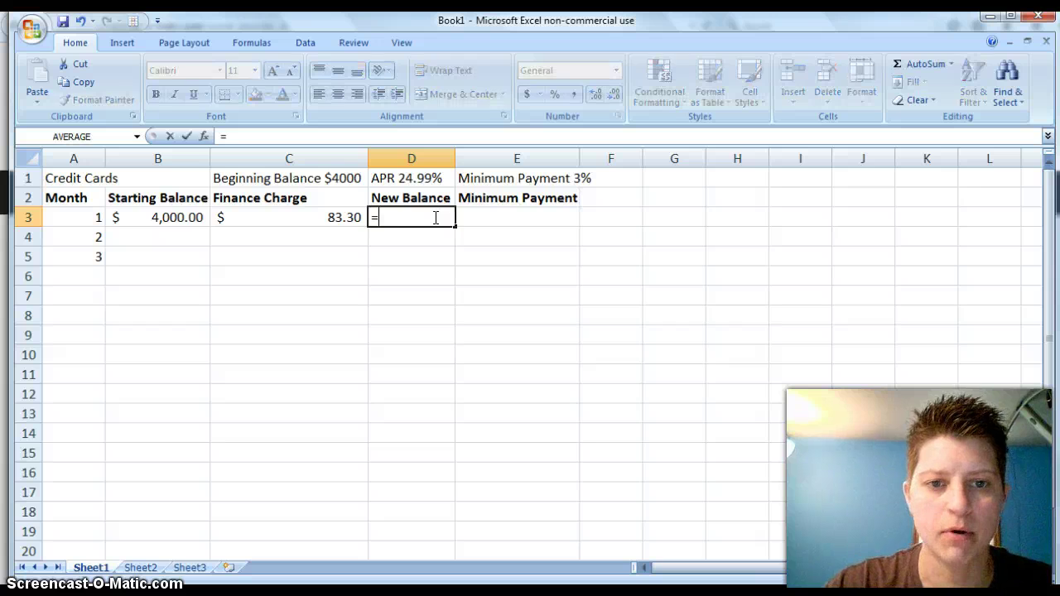
left_click(160, 217)
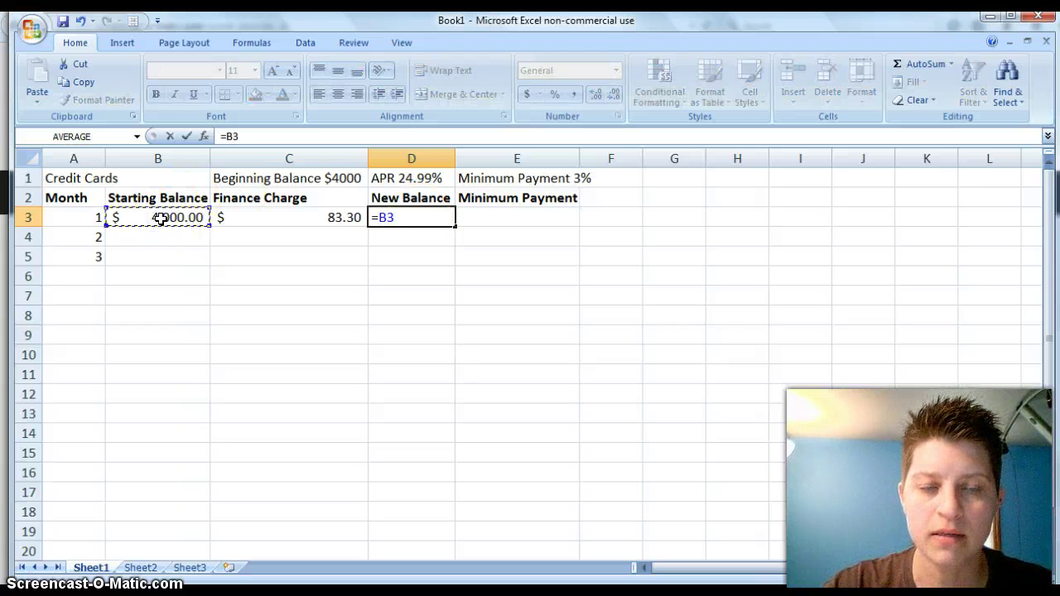
type("+")
left_click(273, 218)
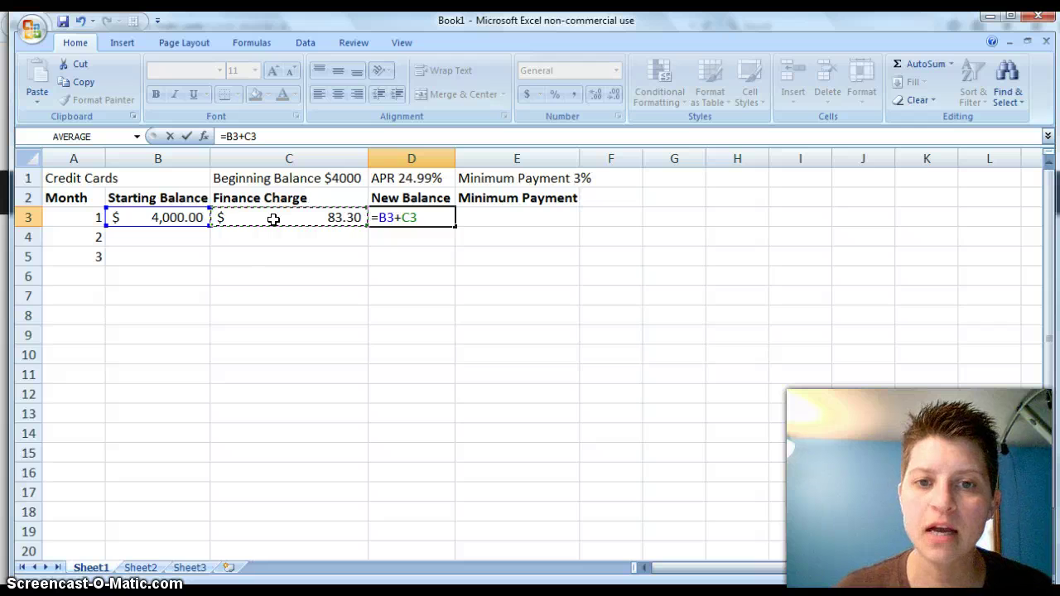
key("Return")
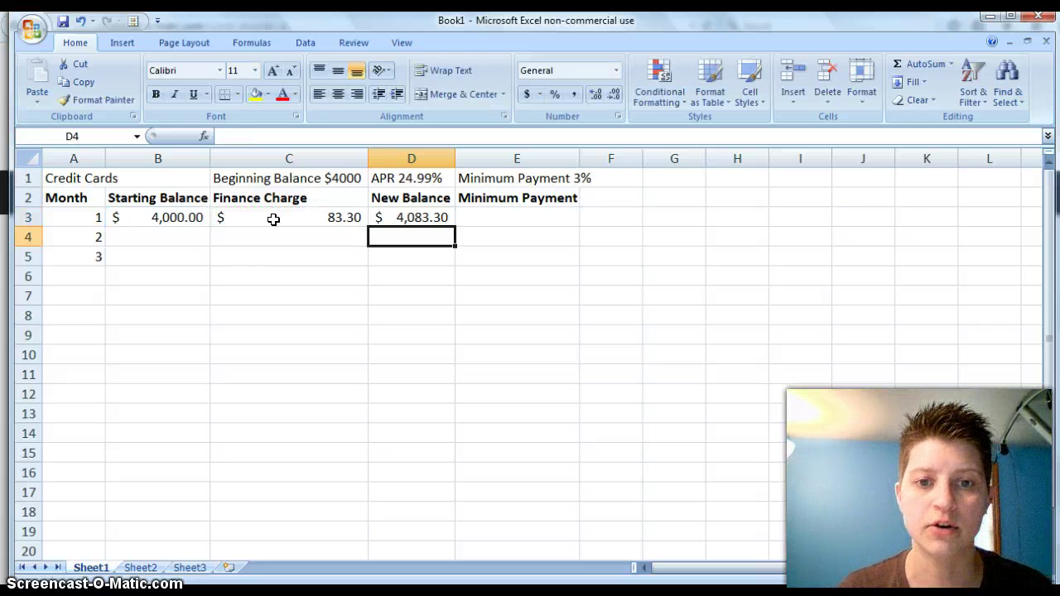
Calculate the month 1 minimum payment in E3 as 3% of the new balance with the formula =D3*.03.
left_click(523, 217)
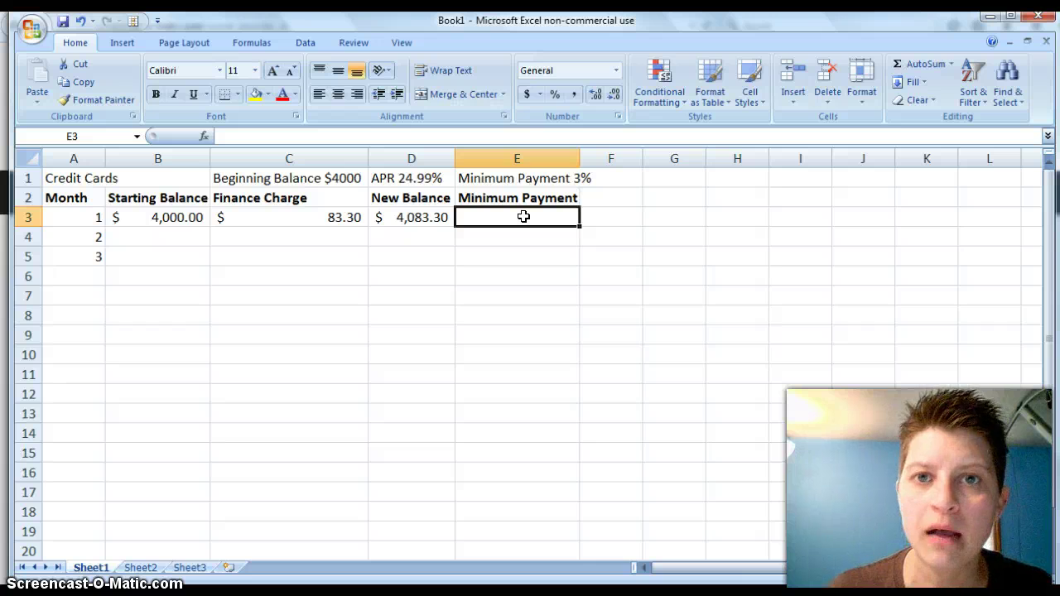
type("=")
left_click(424, 217)
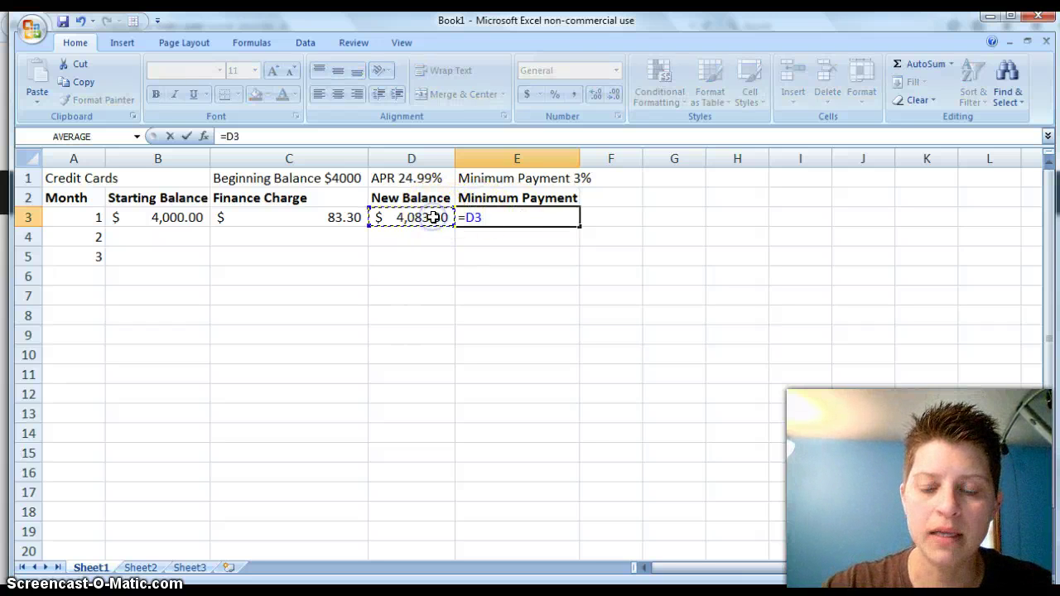
type("*")
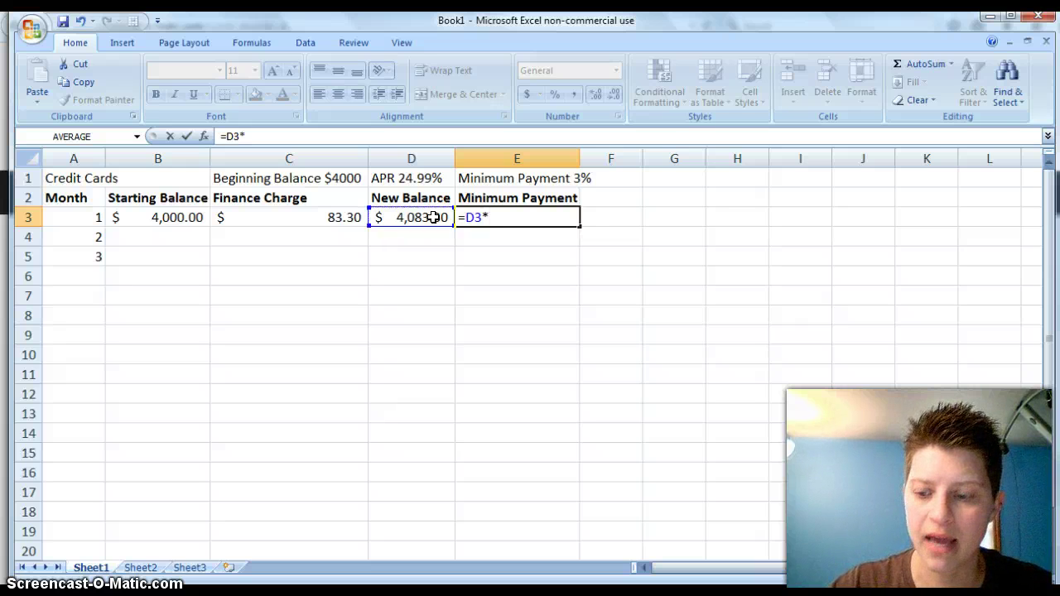
type(".03")
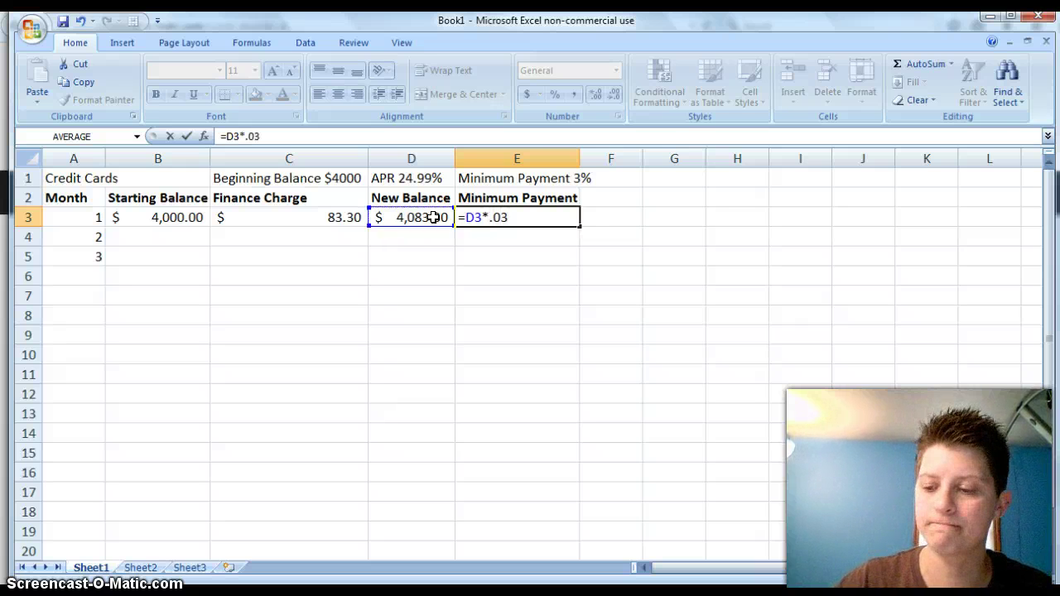
key("Return")
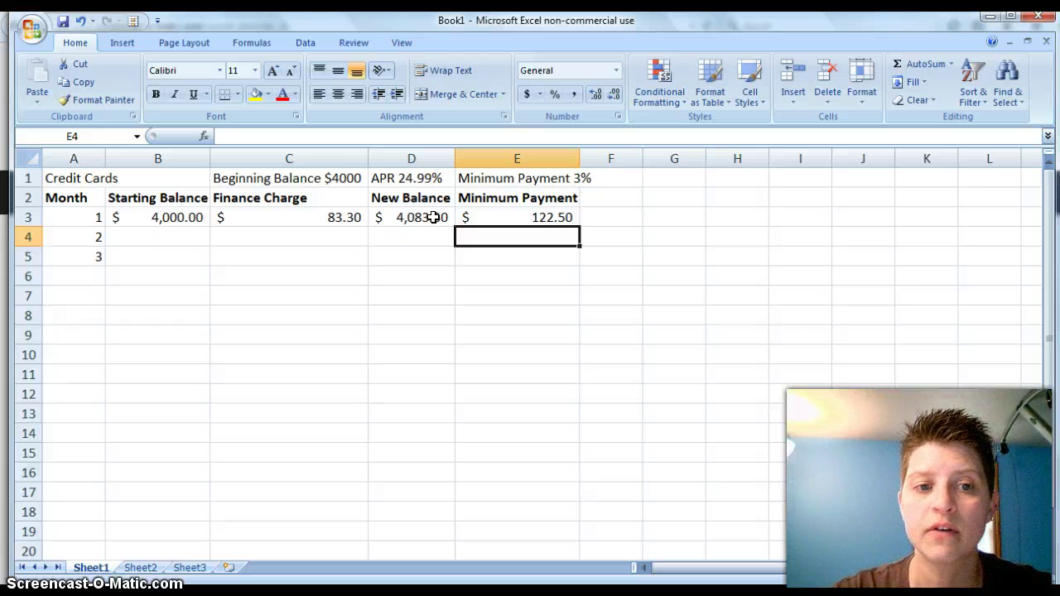
Calculate the month 2 starting balance in B4 with the formula =D3-E3.
left_click(192, 238)
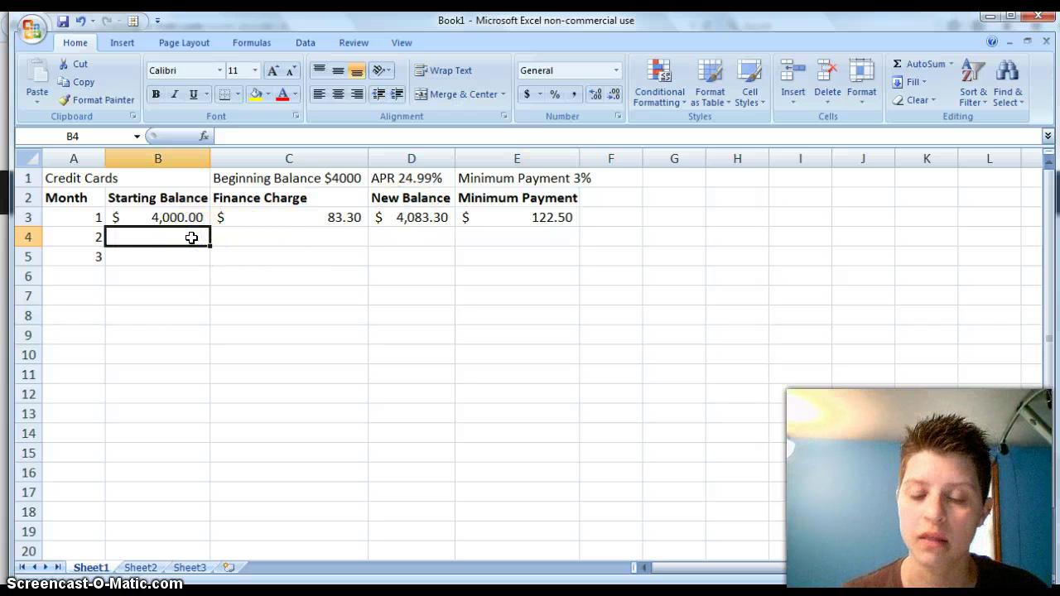
type("=")
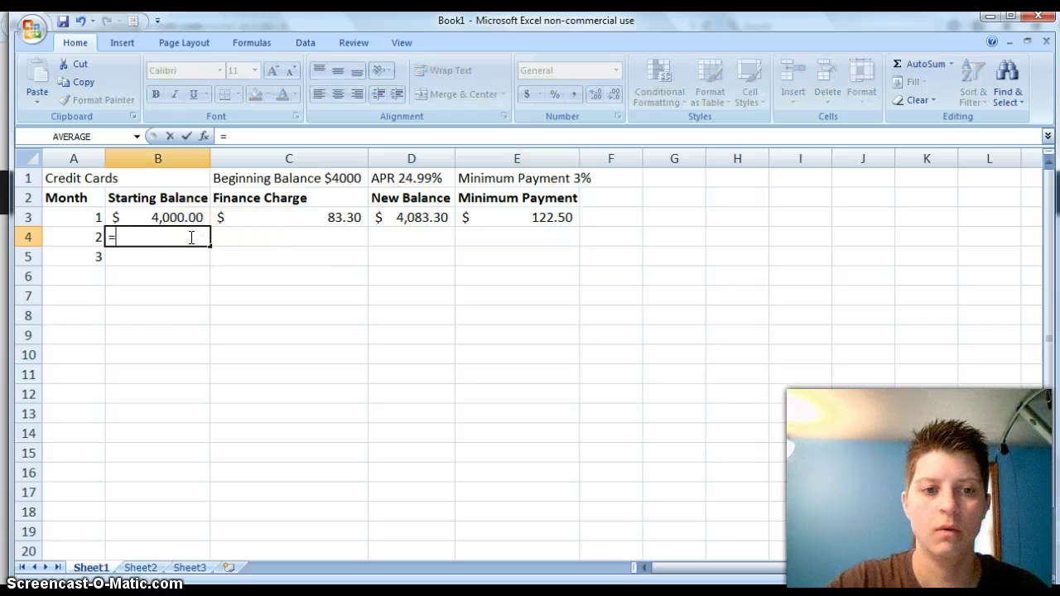
left_click(419, 218)
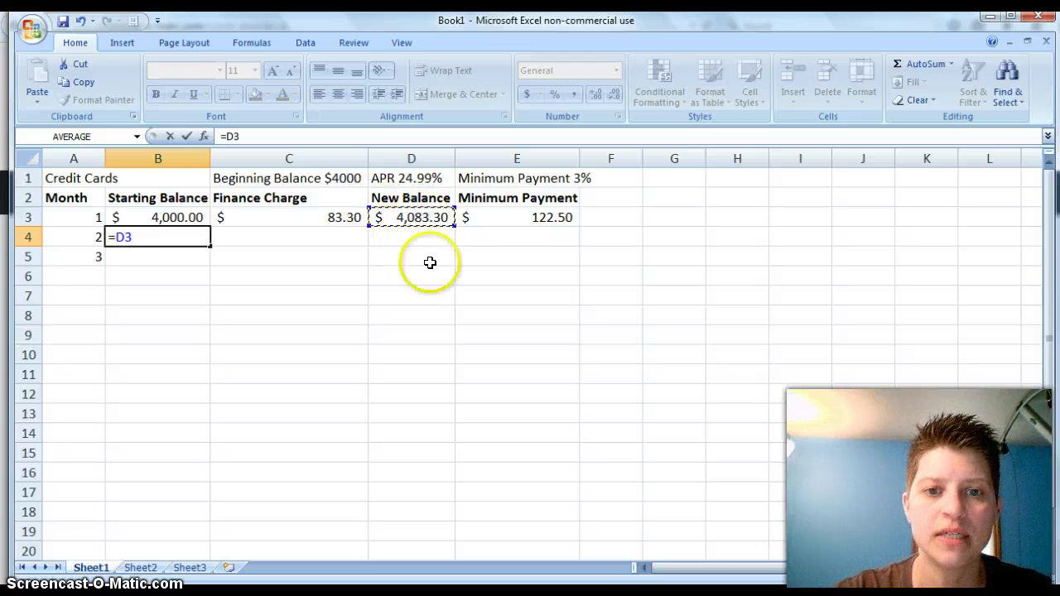
type("-")
left_click(549, 218)
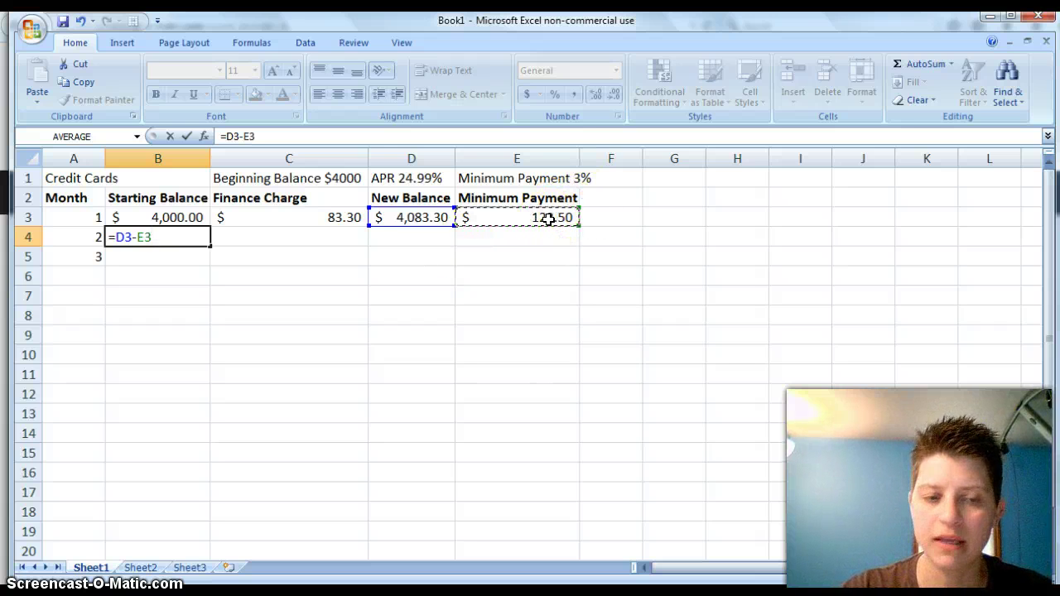
key("Return")
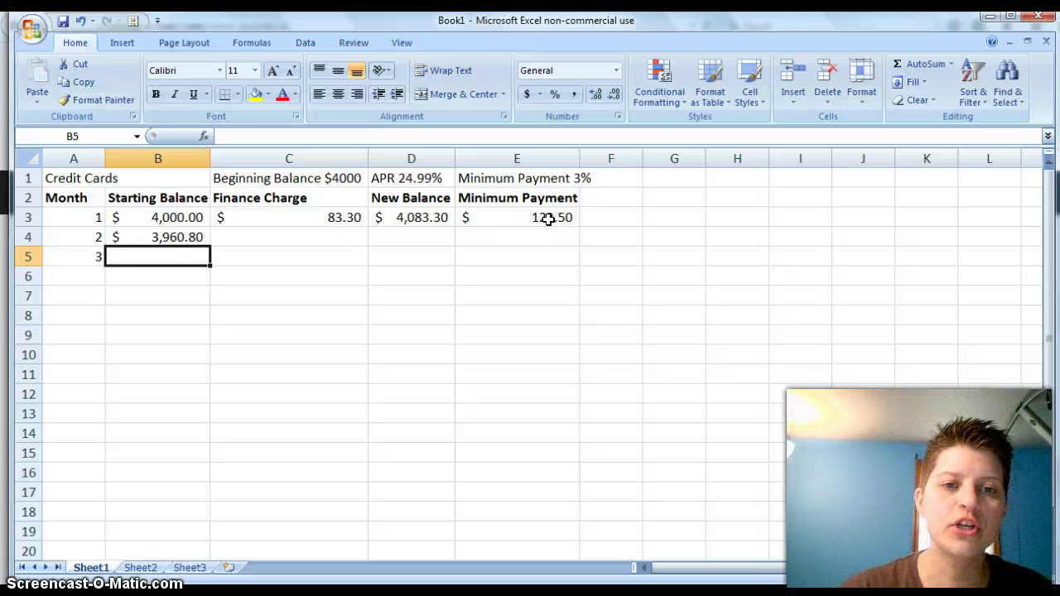
Review the month 2 starting balance formula and the month 1 finance charge, new balance and minimum payment formulas.
left_click(166, 240)
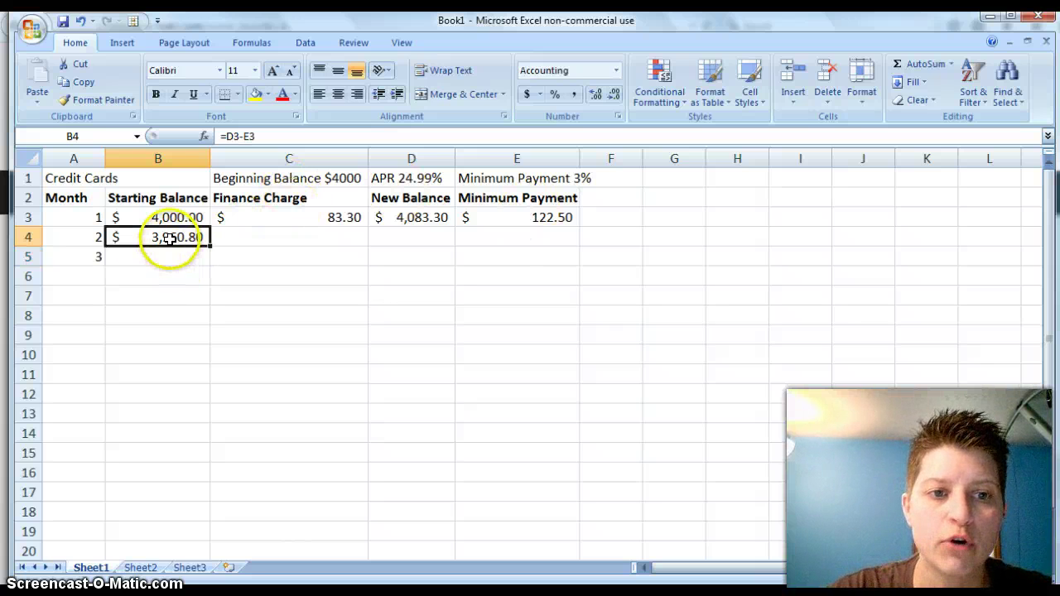
left_click(289, 216)
left_click(409, 216)
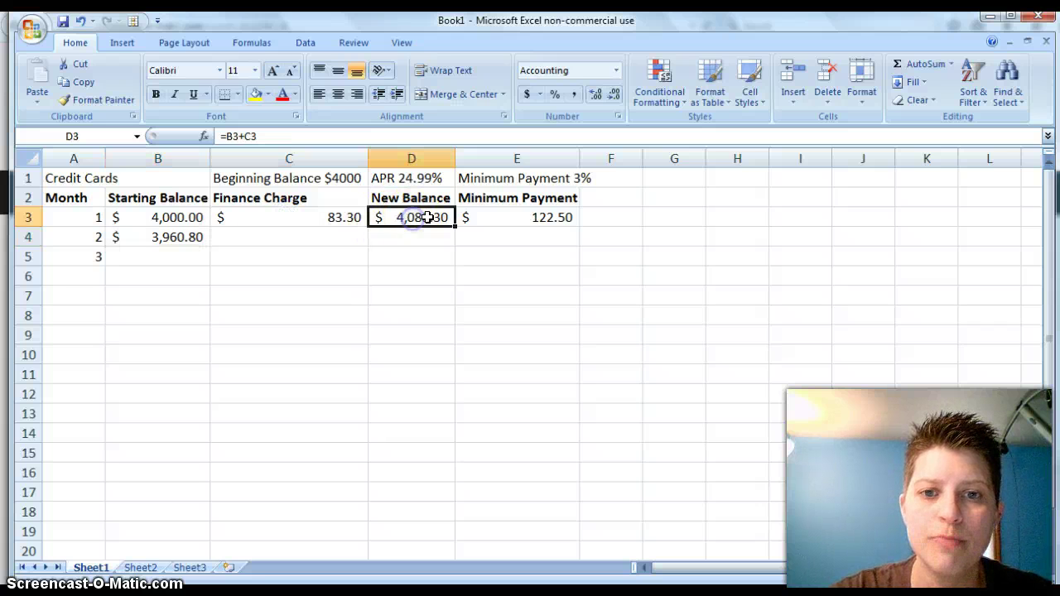
left_click(495, 218)
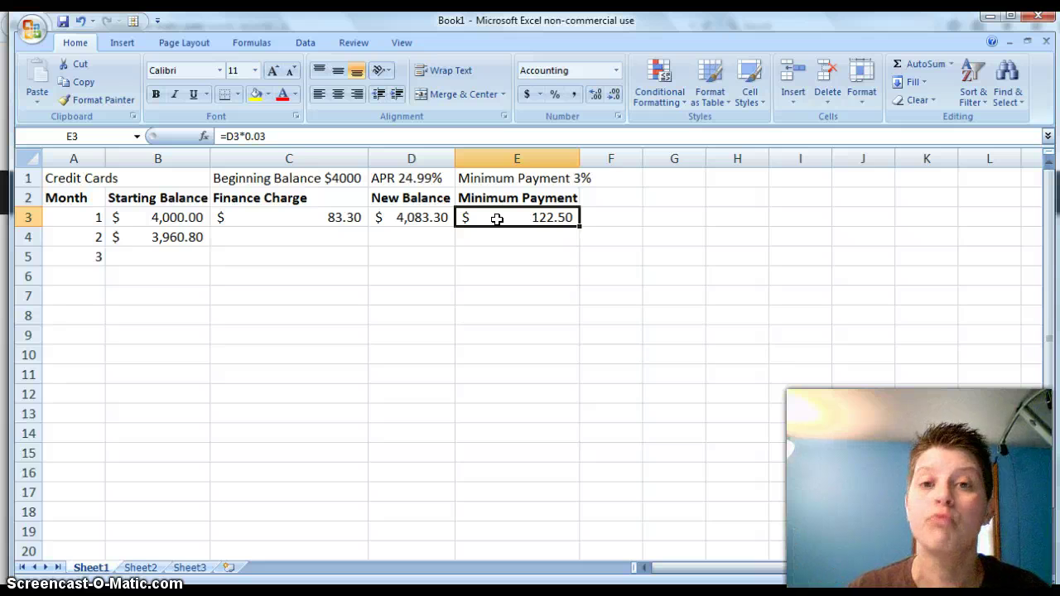
left_click(80, 215)
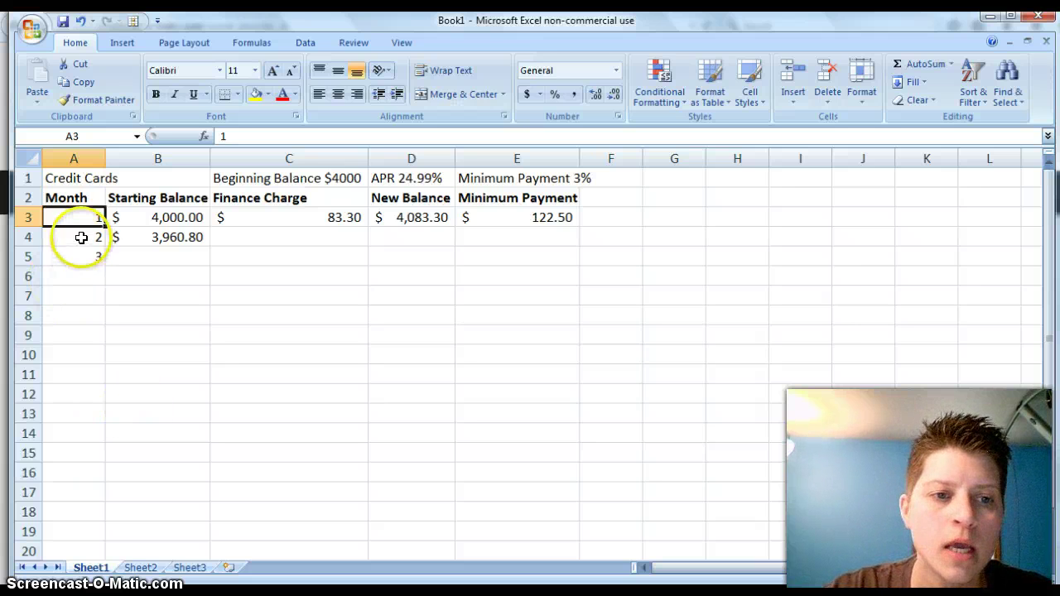
Extend the month numbering in column A through month 12, continuing the series from months 1 to 3.
left_click_drag(80, 218, 78, 252)
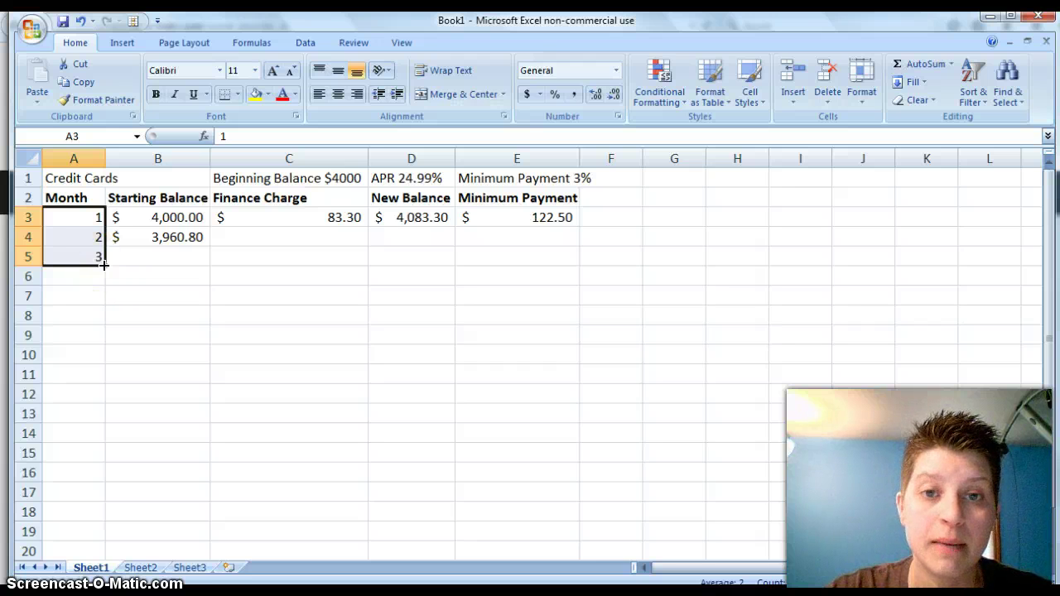
left_click_drag(103, 264, 90, 417)
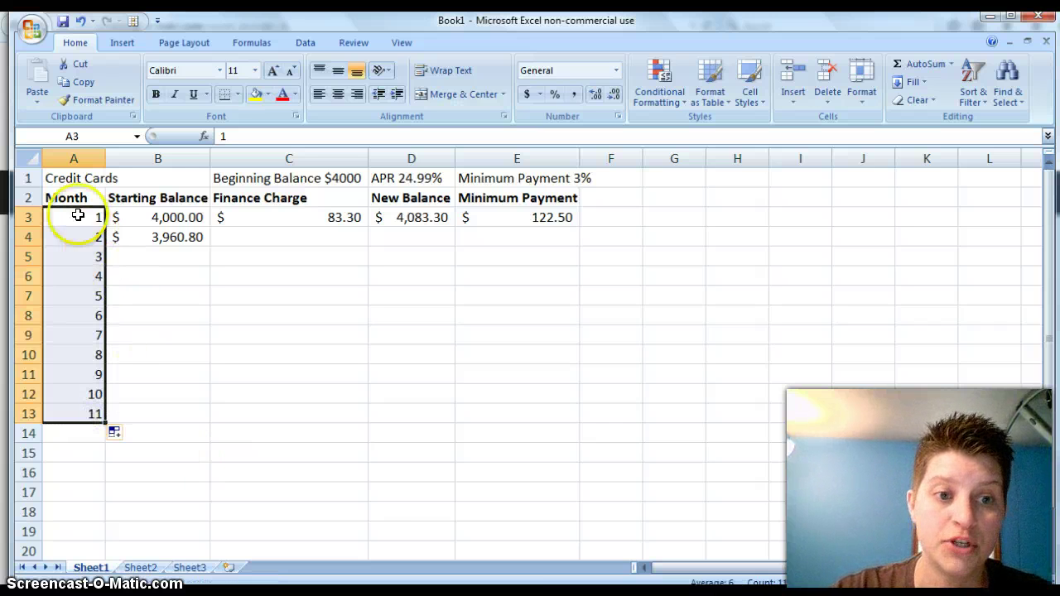
left_click_drag(106, 423, 99, 435)
left_click(180, 492)
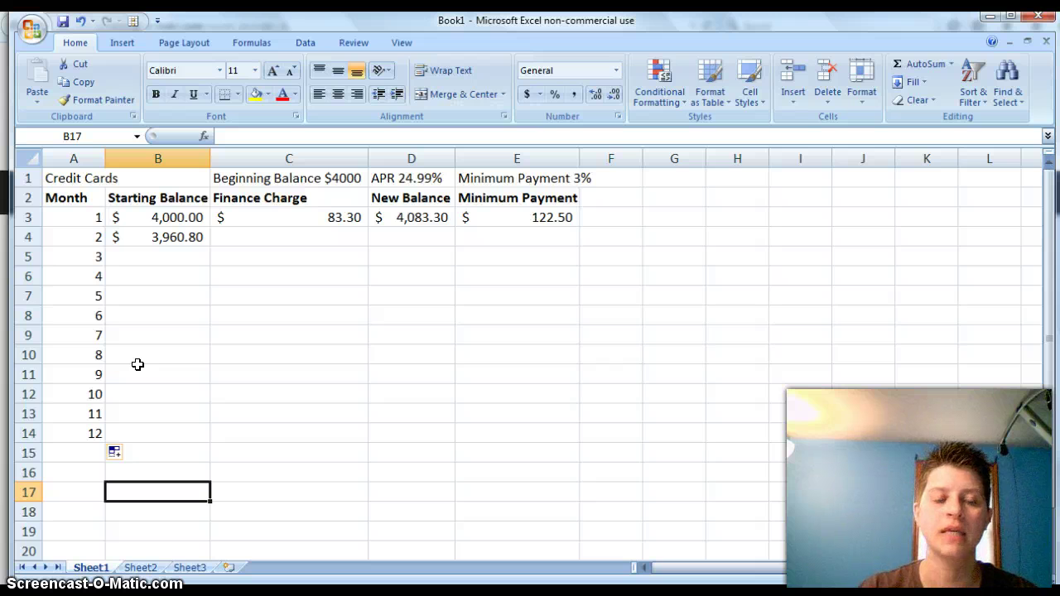
Fill the starting balance formula from B4 down column B through month 12.
left_click(177, 237)
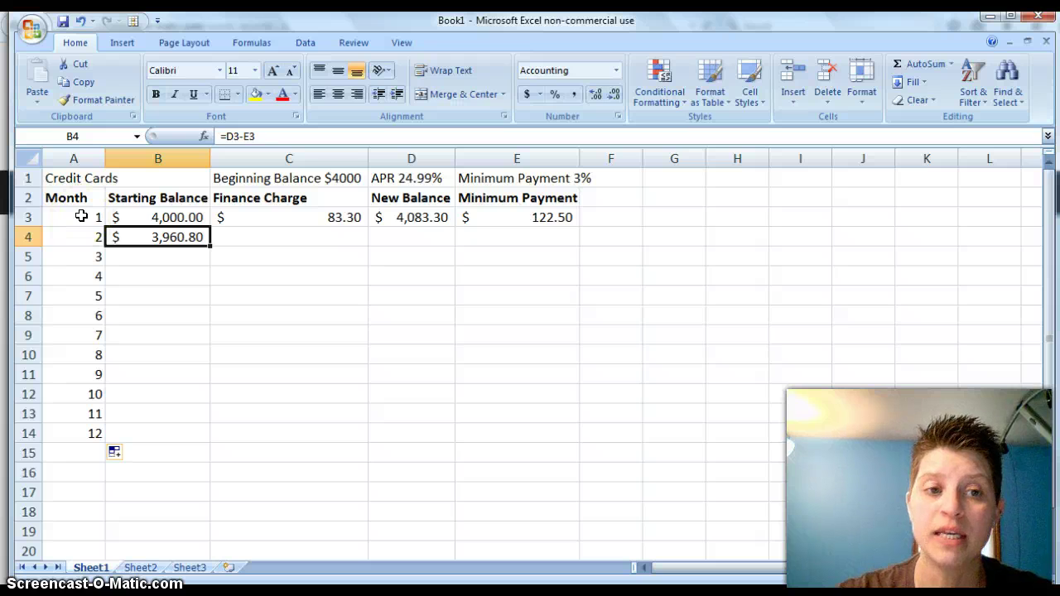
left_click(137, 215)
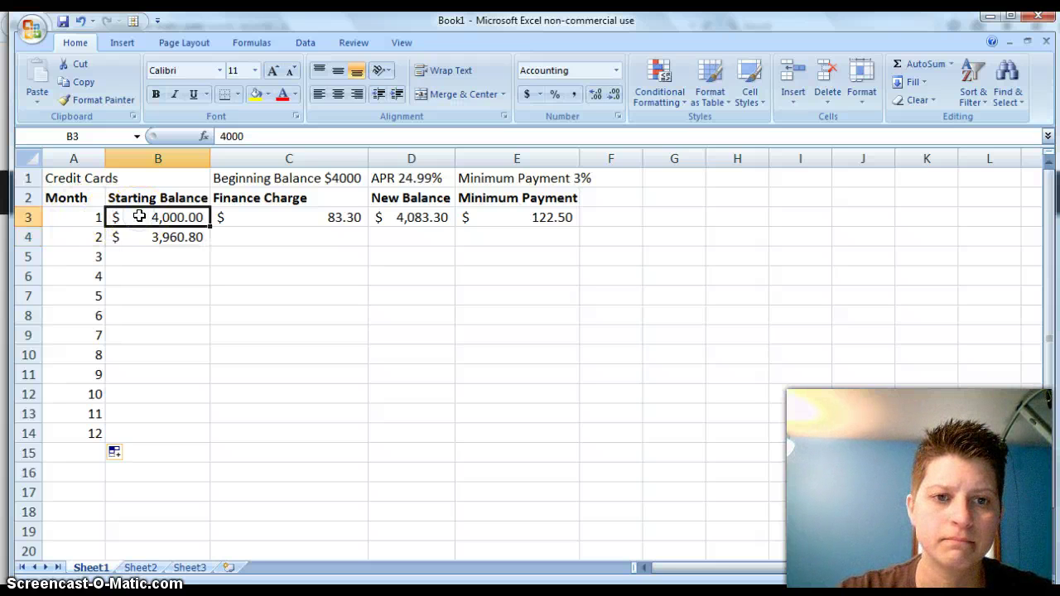
left_click(192, 236)
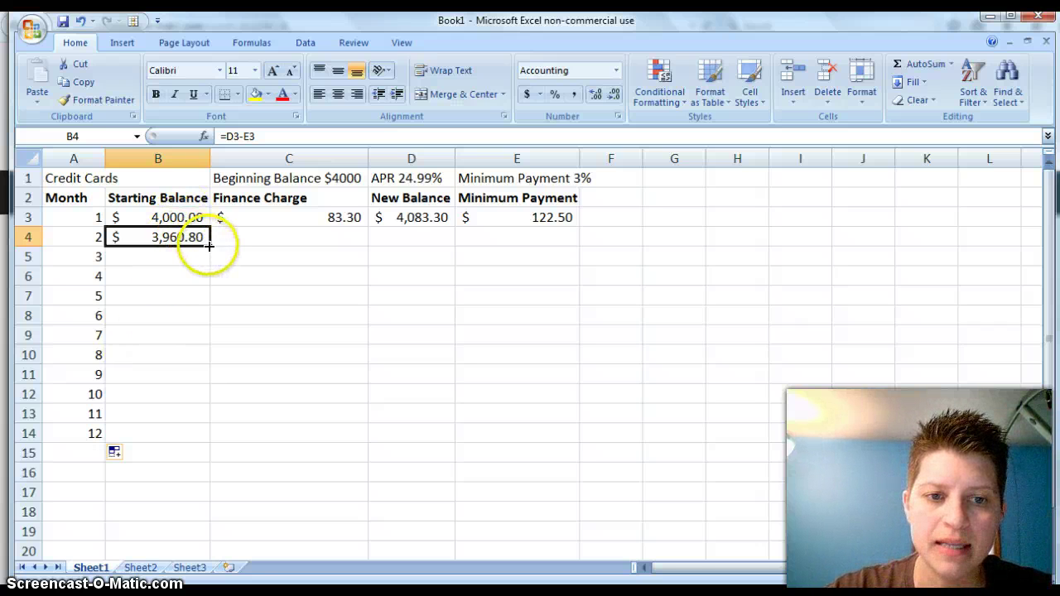
mouse_move(209, 245)
left_mouse_down()
mouse_move(208, 276)
mouse_move(210, 237)
left_mouse_up()
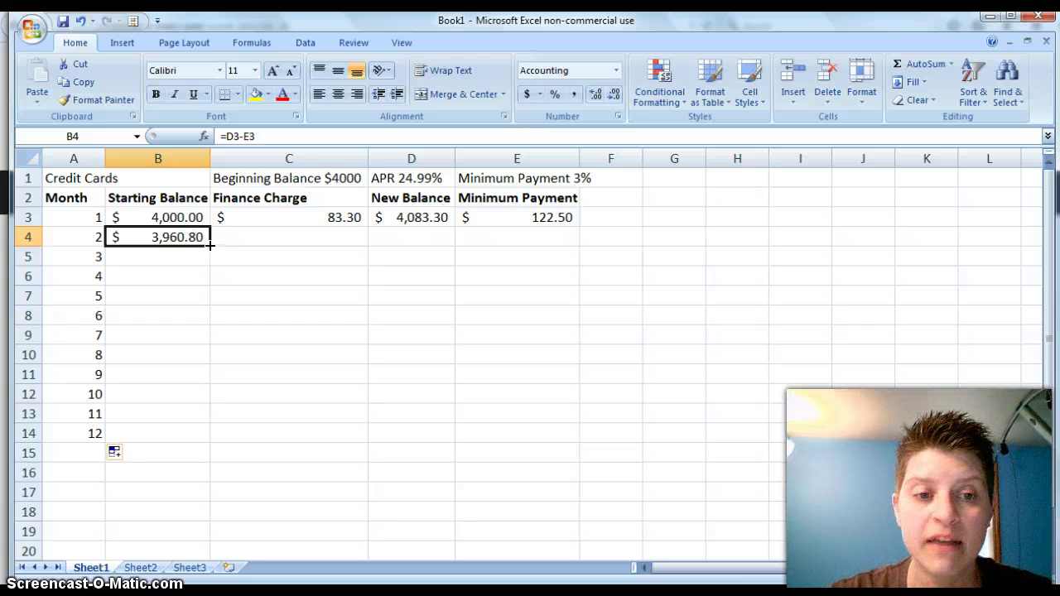
double_click(209, 244)
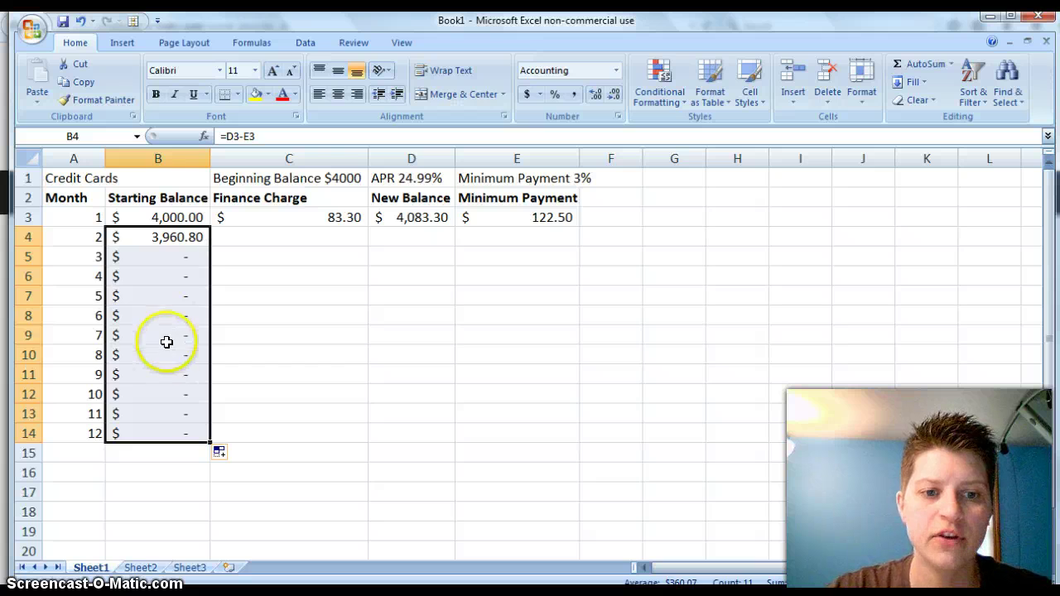
left_click(260, 427)
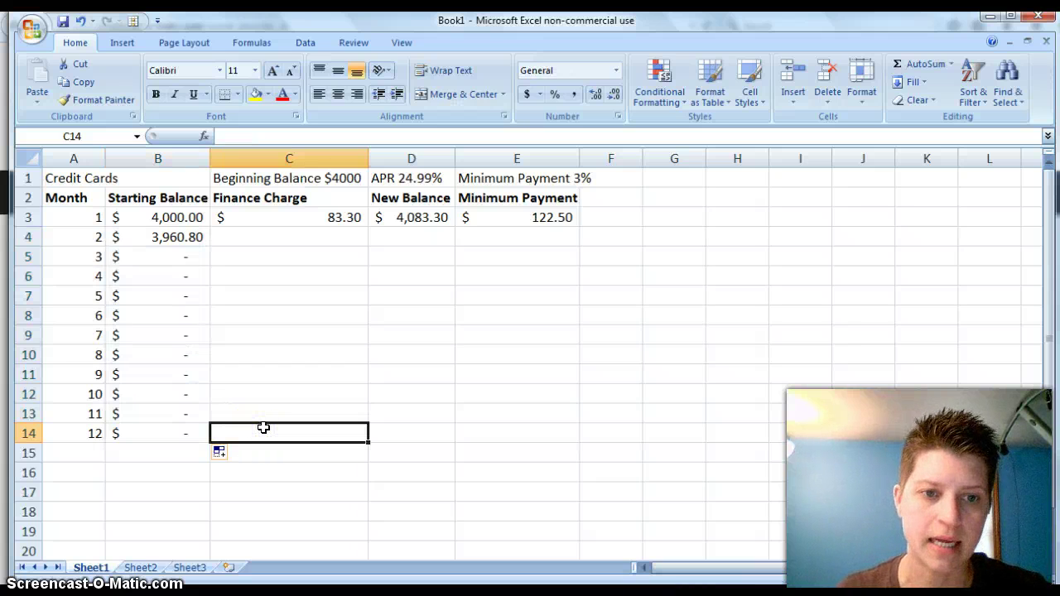
Check the month 3 starting balance formula's source cells D4 and E4, and fill the finance charge formula from C3 down through month 12.
left_click(149, 256)
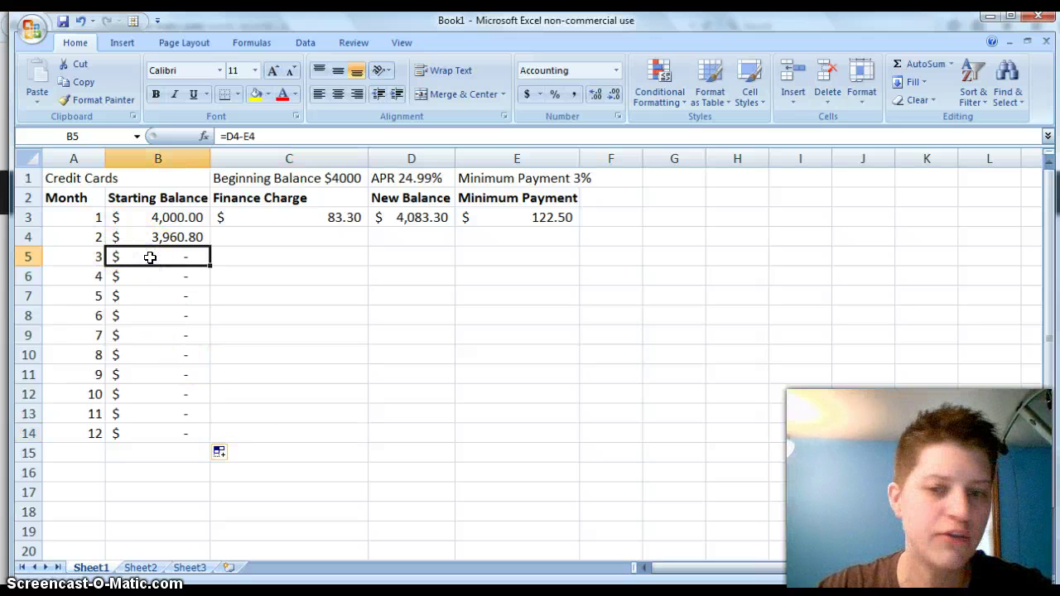
left_click(412, 240)
left_click(492, 240)
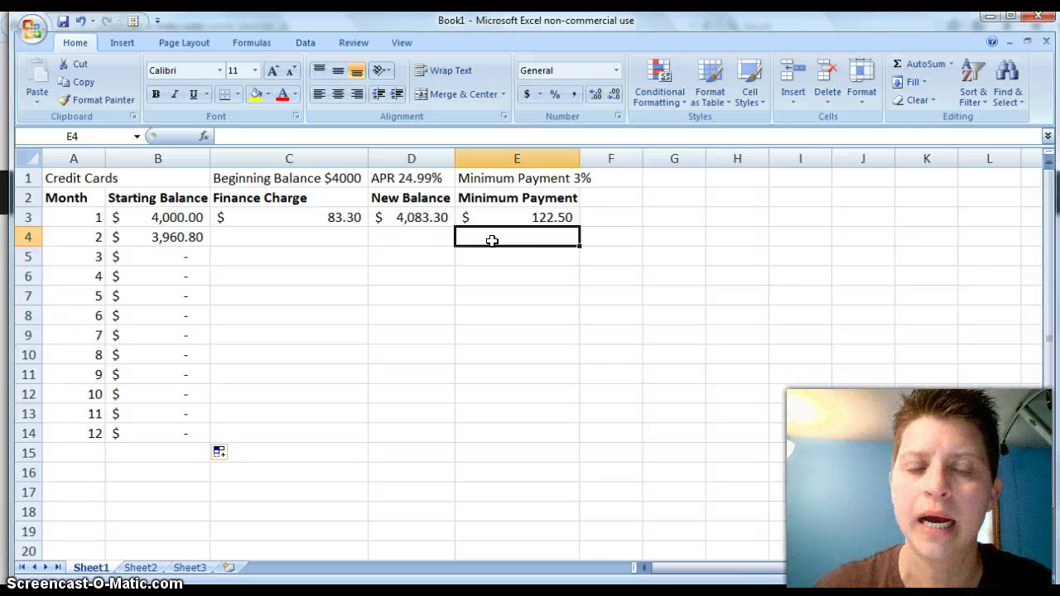
double_click(327, 220)
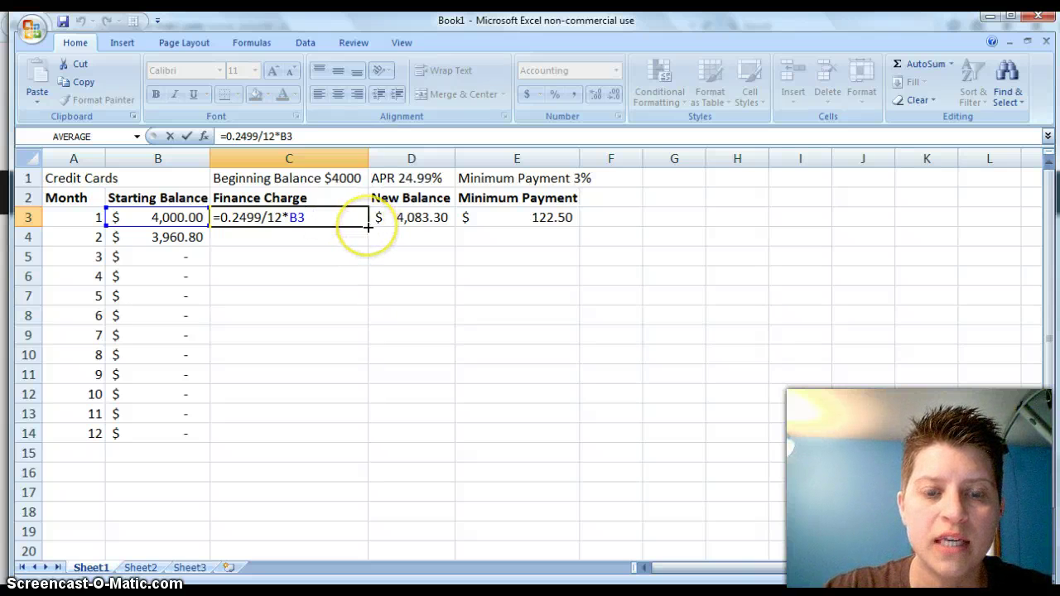
left_click(368, 225)
double_click(366, 226)
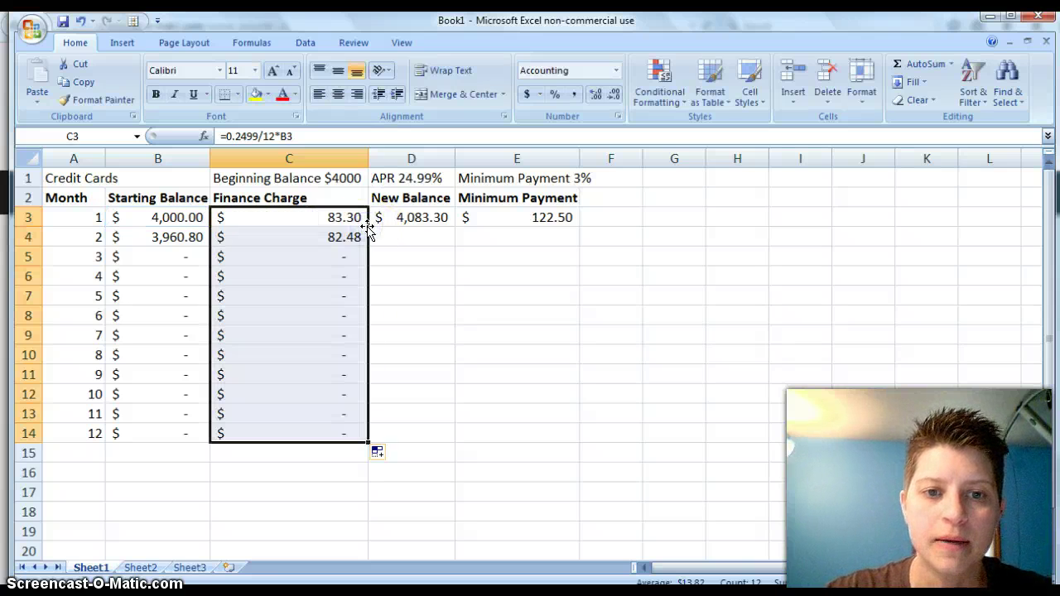
Fill the new balance formula from D3 and the minimum payment formula from E3 down through month 12.
left_click(448, 217)
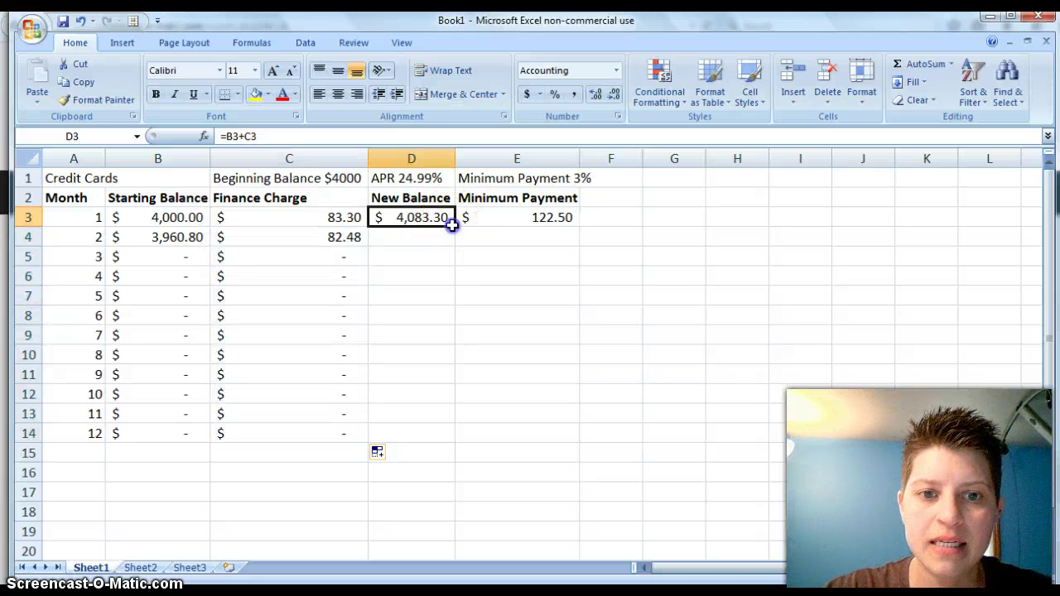
double_click(453, 225)
left_click(547, 218)
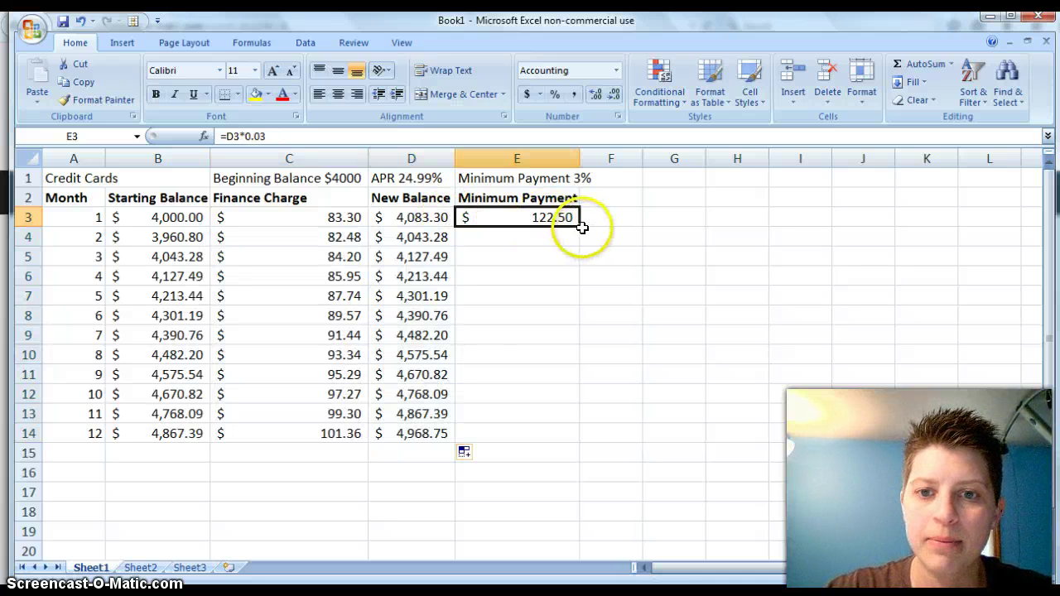
double_click(578, 225)
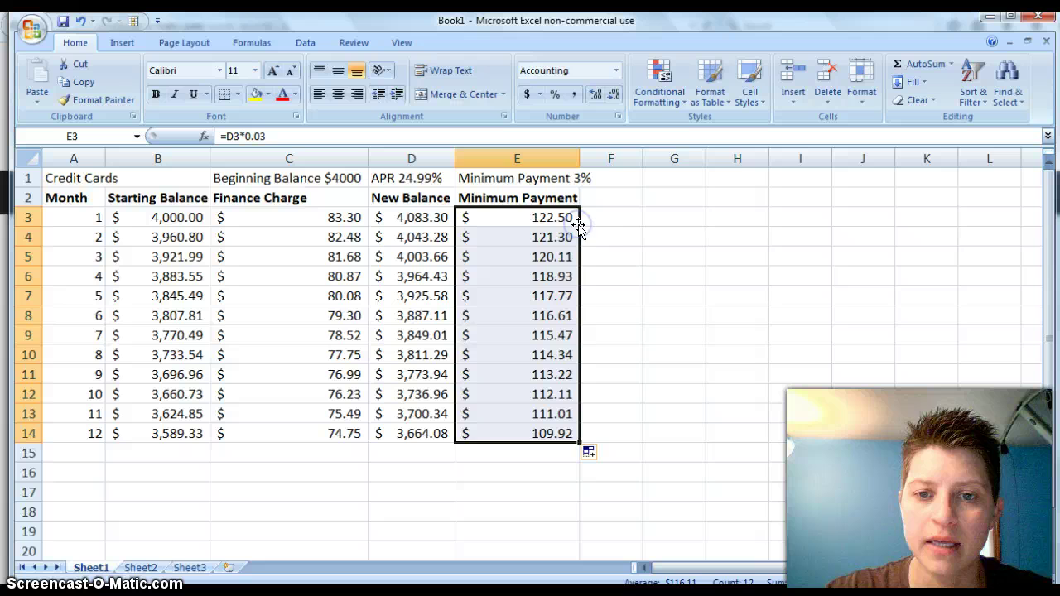
left_click(623, 310)
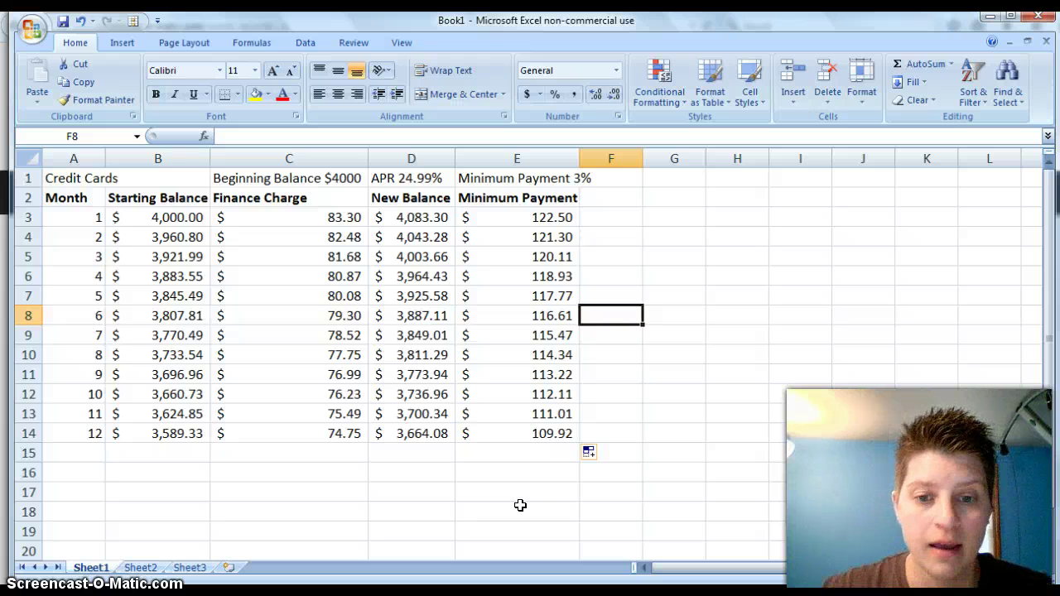
Total the 12 minimum payments in E15 with the formula =SUM(E3:E14).
left_click(523, 452)
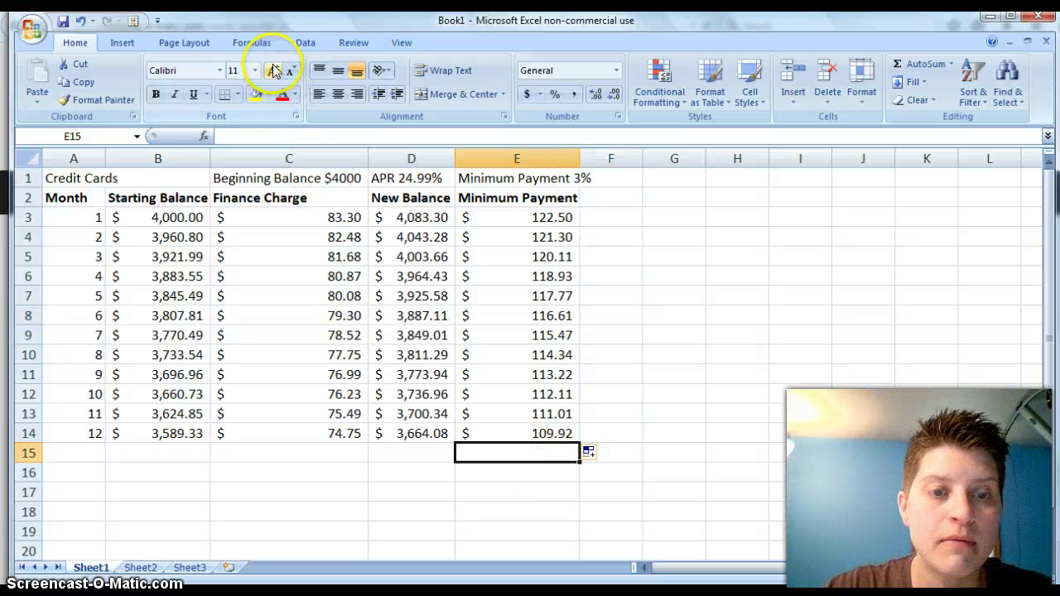
left_click(251, 42)
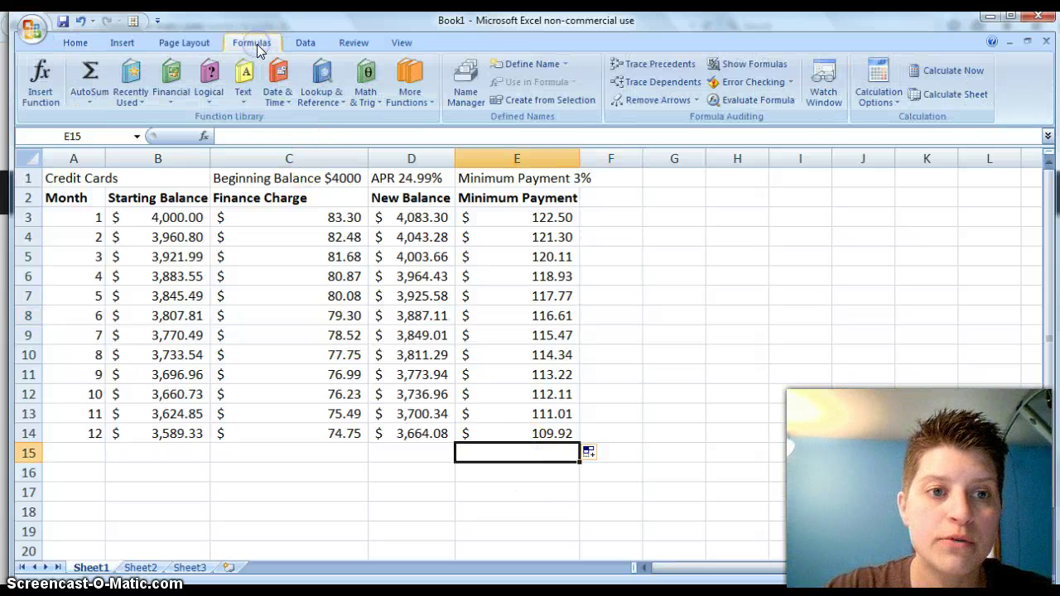
left_click(129, 99)
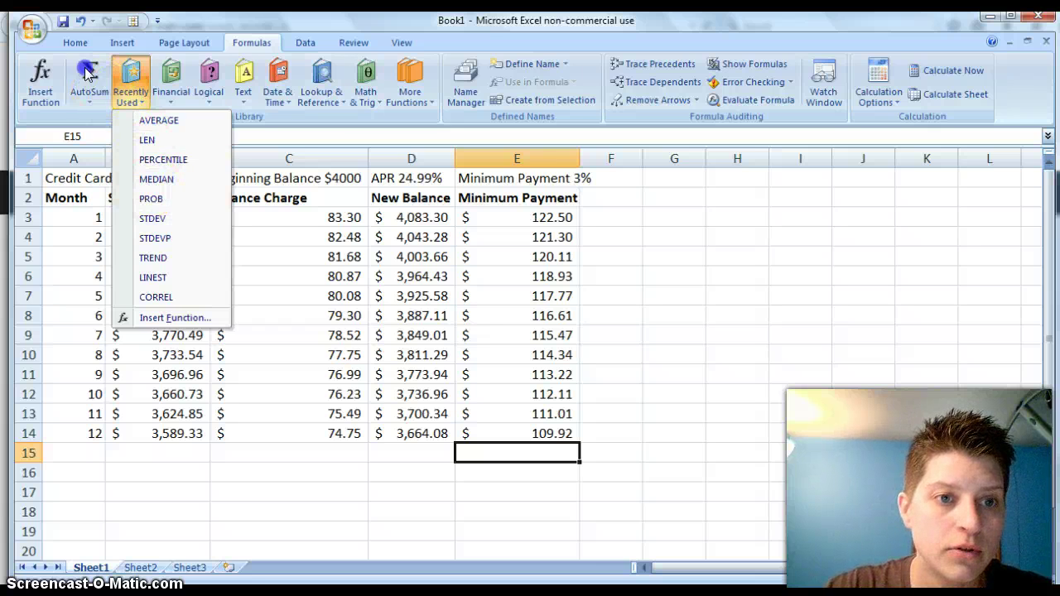
left_click(89, 100)
left_click(99, 118)
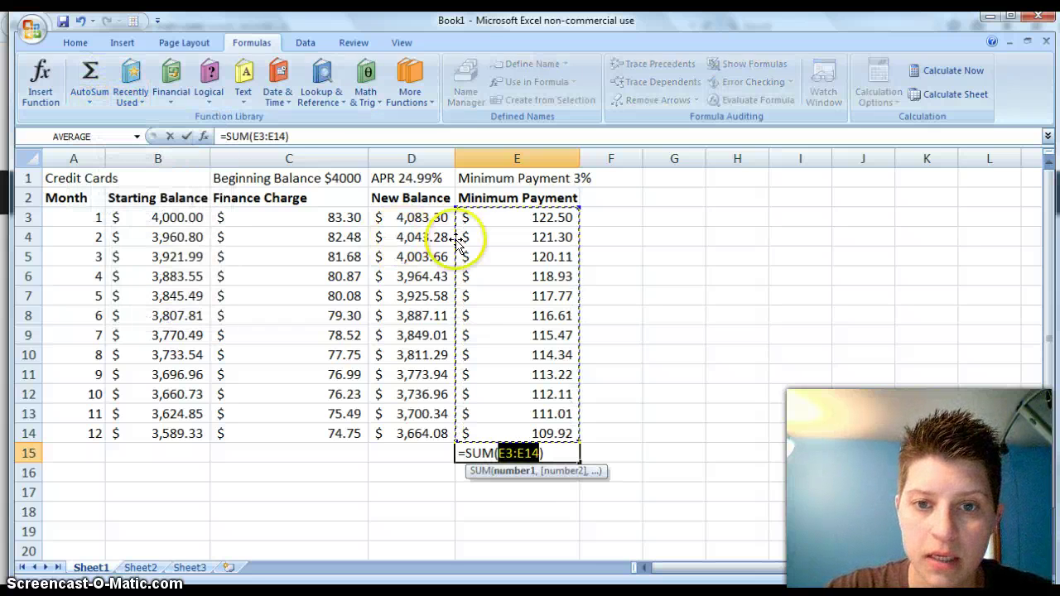
key("Return")
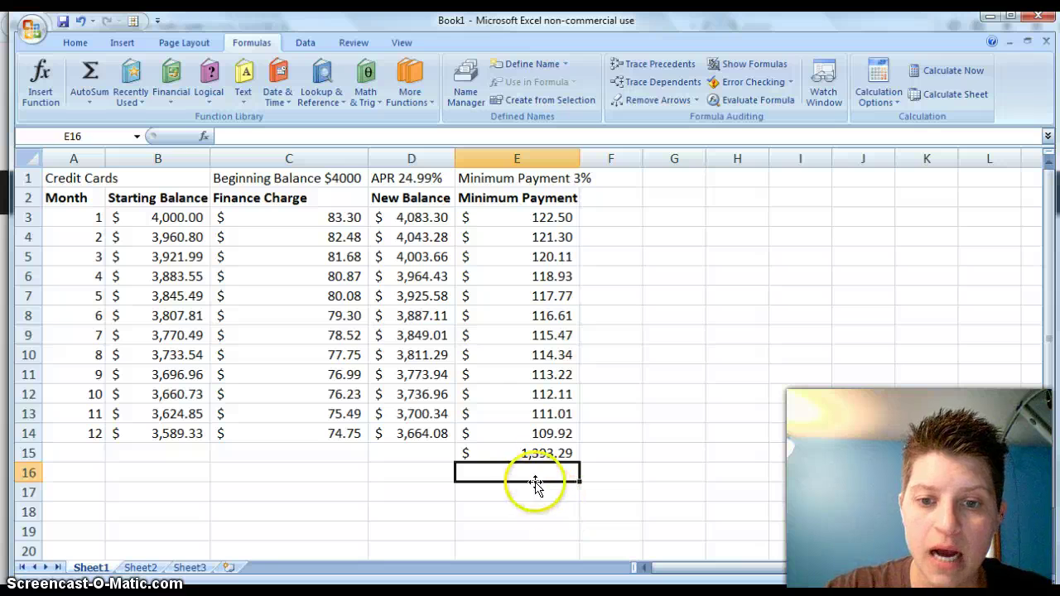
left_click(484, 457)
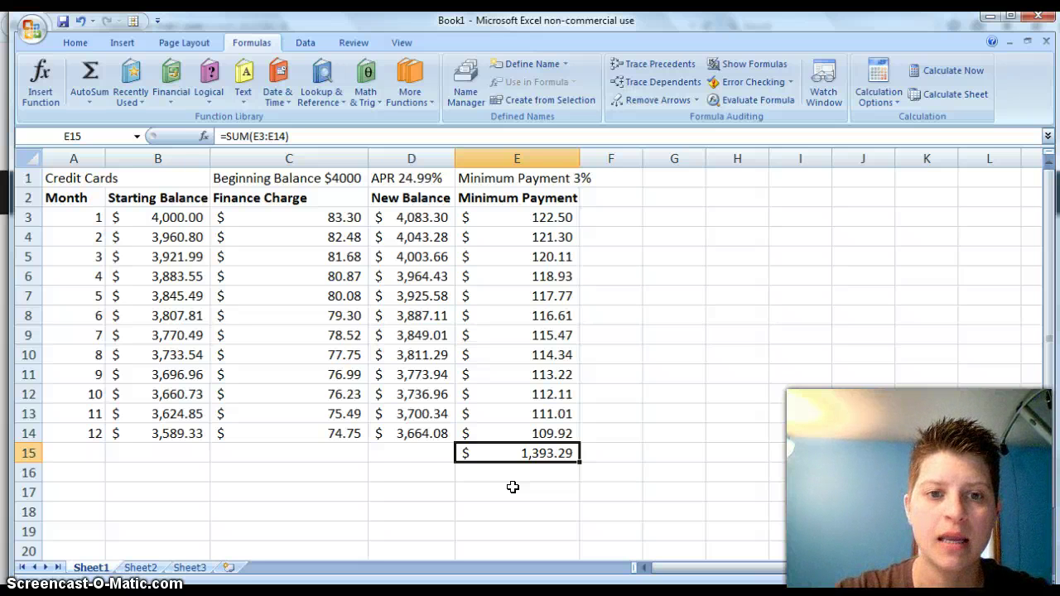
Total the 12 finance charges in C15 with the formula =SUM(C3:C14).
double_click(322, 455)
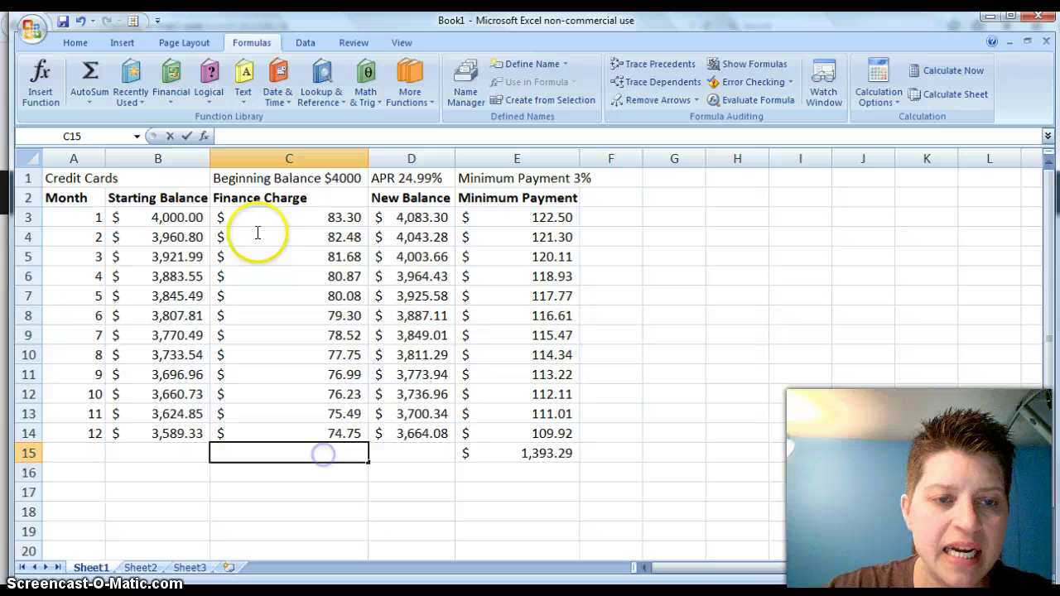
left_click(89, 118)
key("Escape")
key("Escape")
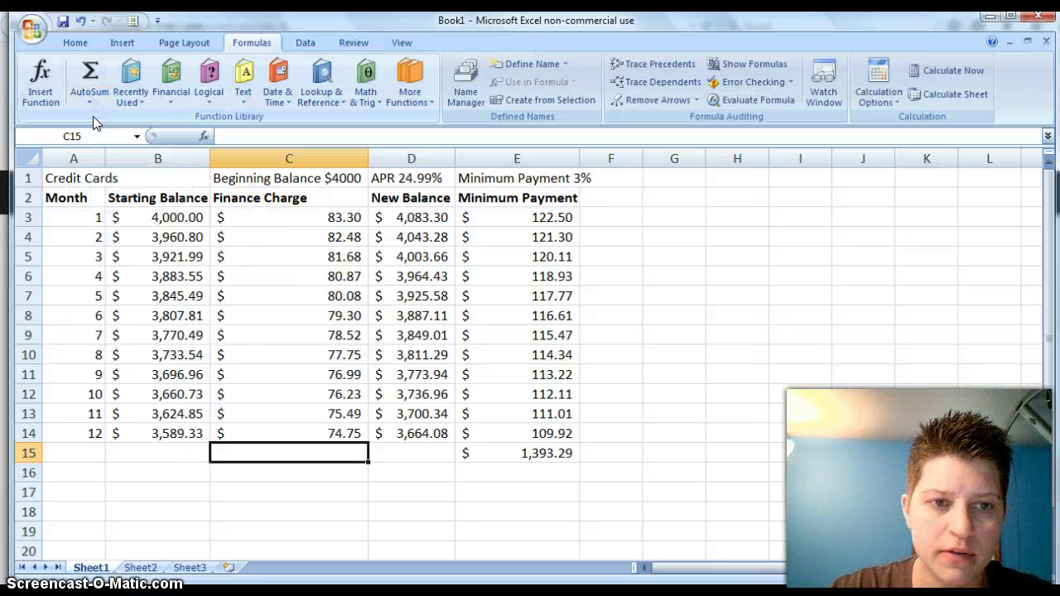
left_click(90, 102)
left_click(110, 120)
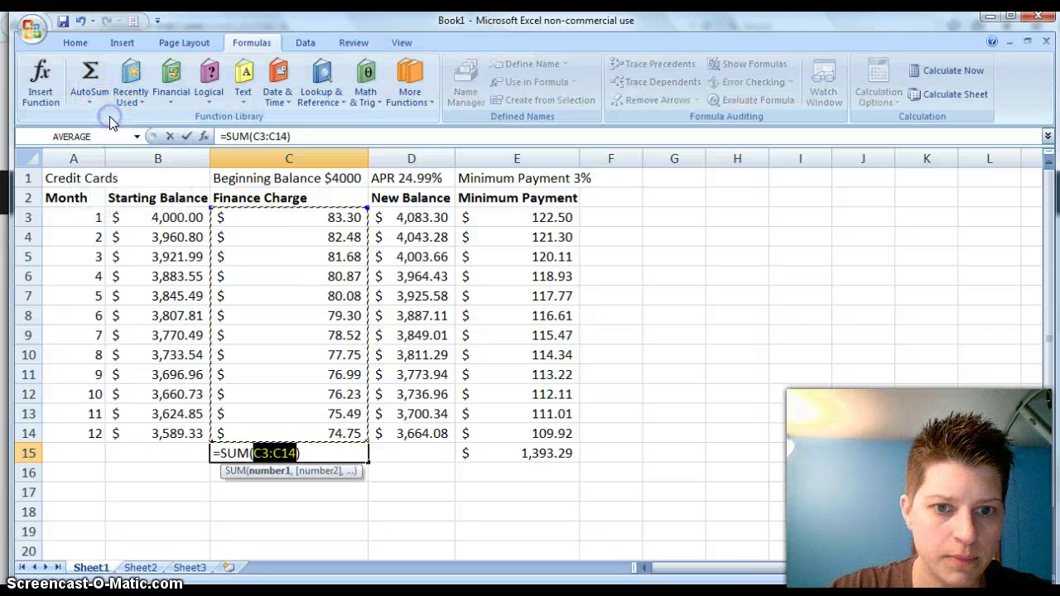
key("Return")
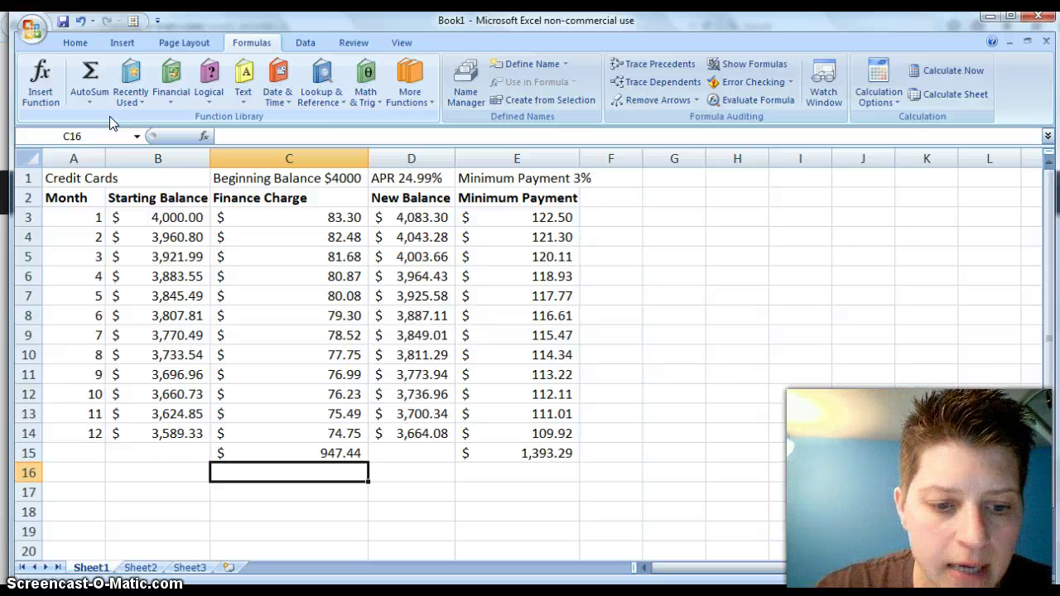
Delete the finance charge total in C15 and the minimum payment total in E15.
double_click(330, 453)
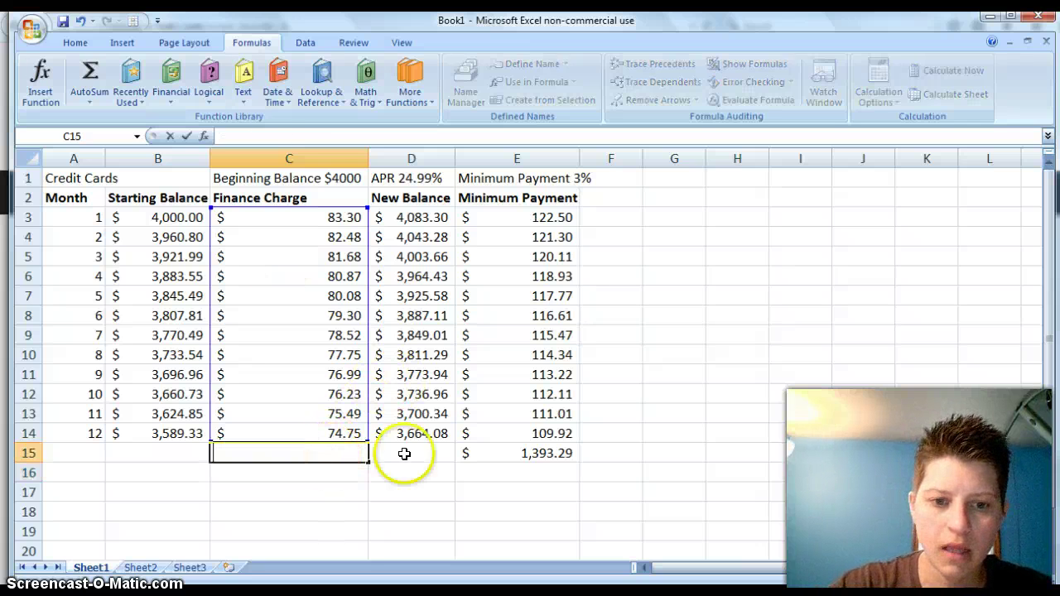
left_click(556, 454)
key("Delete")
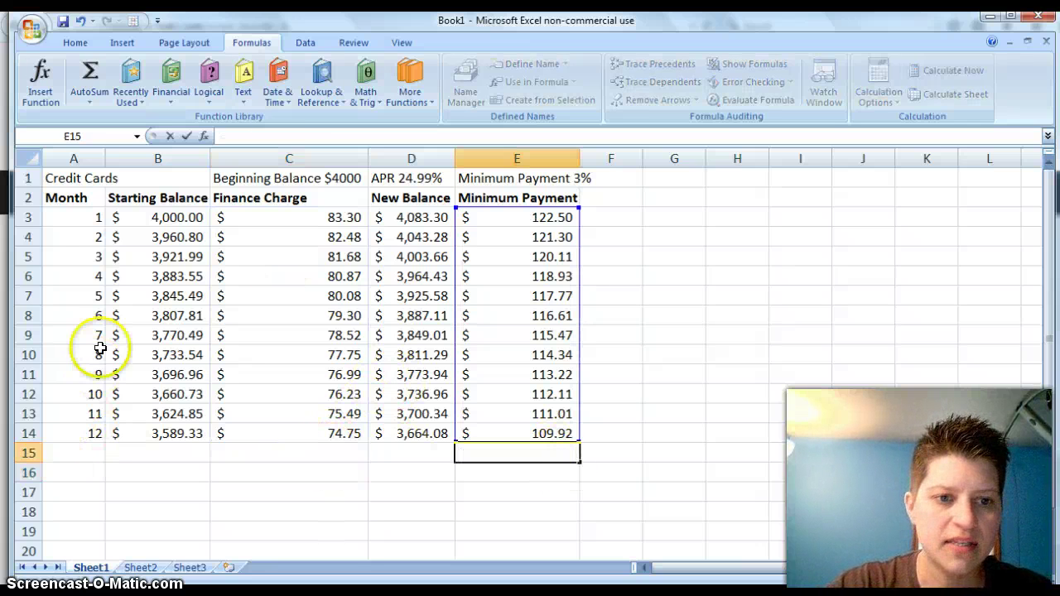
Extend the month numbering in column A through month 142 and fill the starting balance formula from B14 down to match.
left_click_drag(91, 217, 87, 584)
left_click_drag(1045, 522, 1029, 202)
left_click(176, 333)
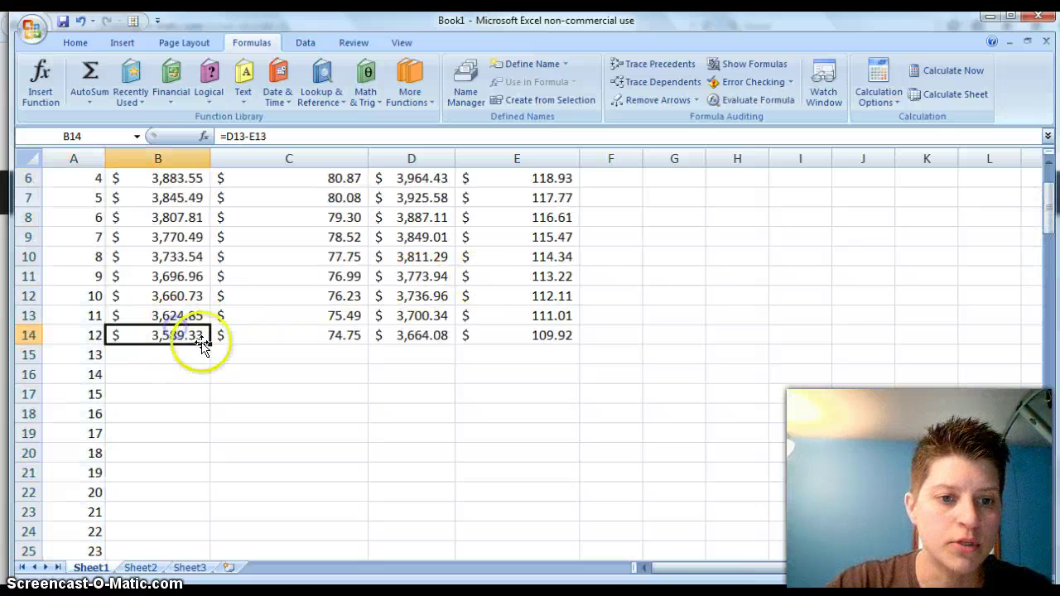
double_click(209, 342)
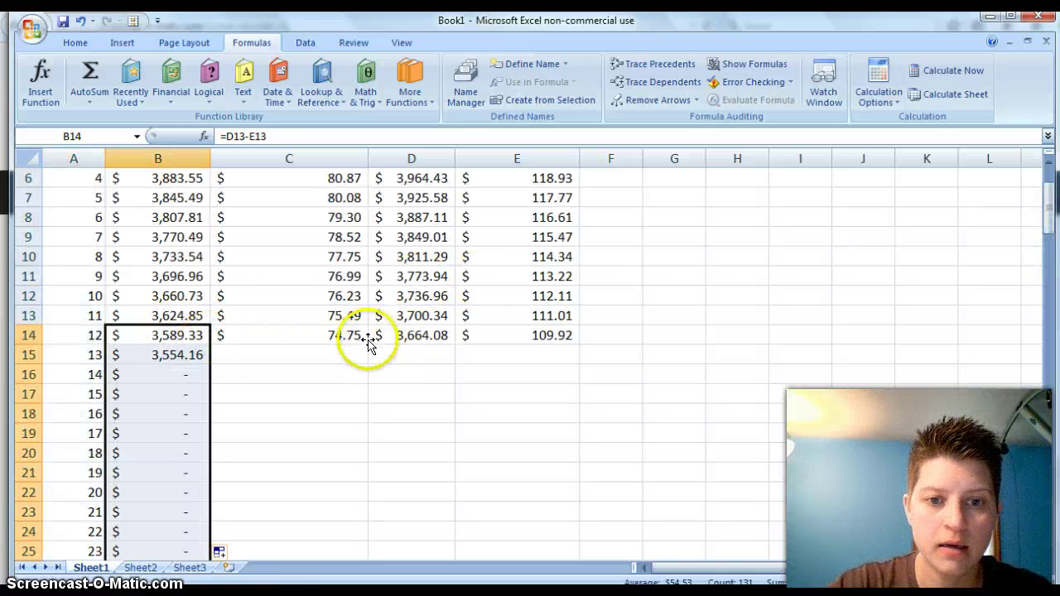
Fill the finance charge, new balance and minimum payment formulas from row 14 down through month 142.
left_click(364, 335)
double_click(367, 345)
left_click(405, 340)
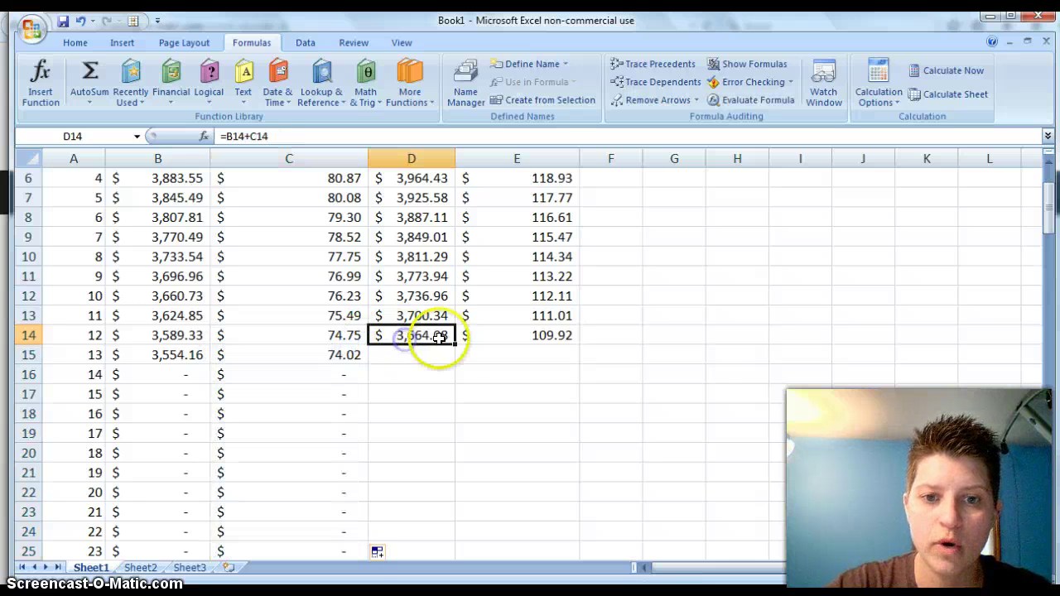
double_click(454, 344)
left_click(546, 335)
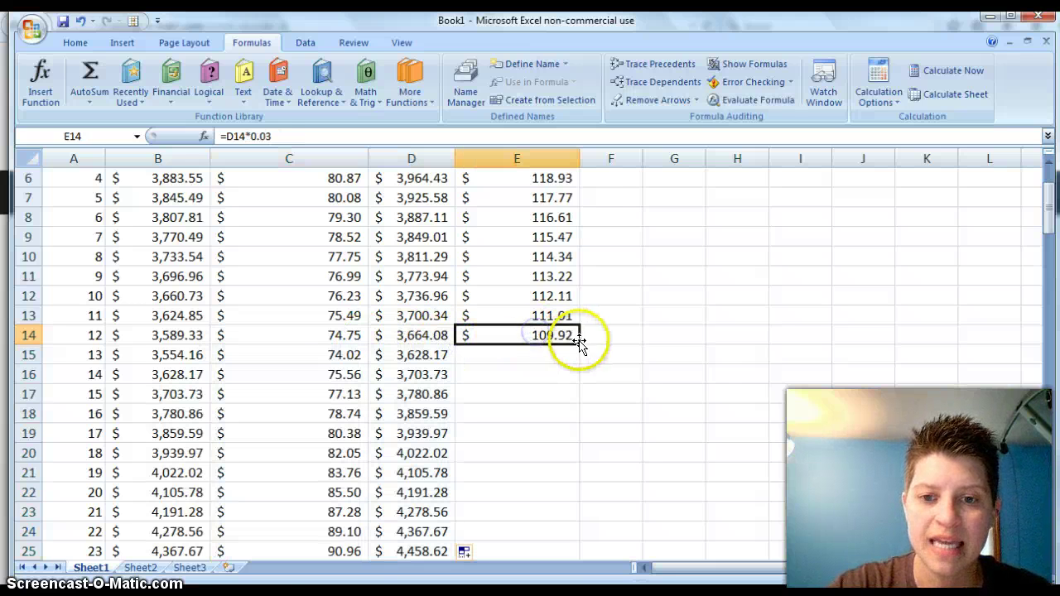
double_click(579, 344)
Examine the remaining balance at the end of the schedule and the month 142 starting balance in B144.
left_click_drag(1048, 191, 1048, 372)
scroll(586, 538, "down", 10)
left_click_drag(1048, 451, 1048, 507)
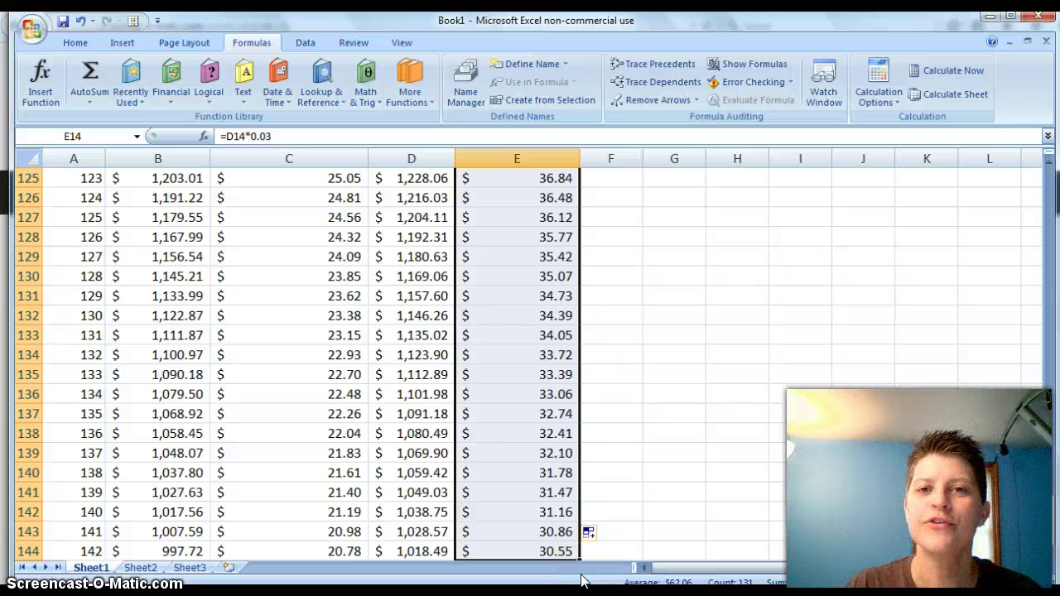
left_click(148, 552)
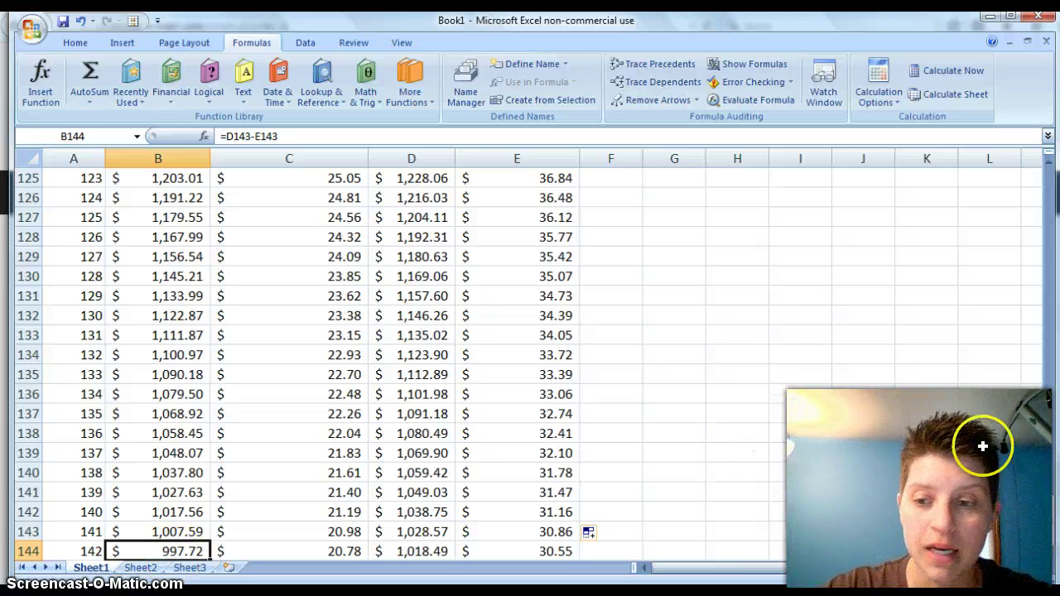
Switch to Sheet2 and extend the year numbering in column A through year 13.
left_click_drag(1053, 520, 1053, 172)
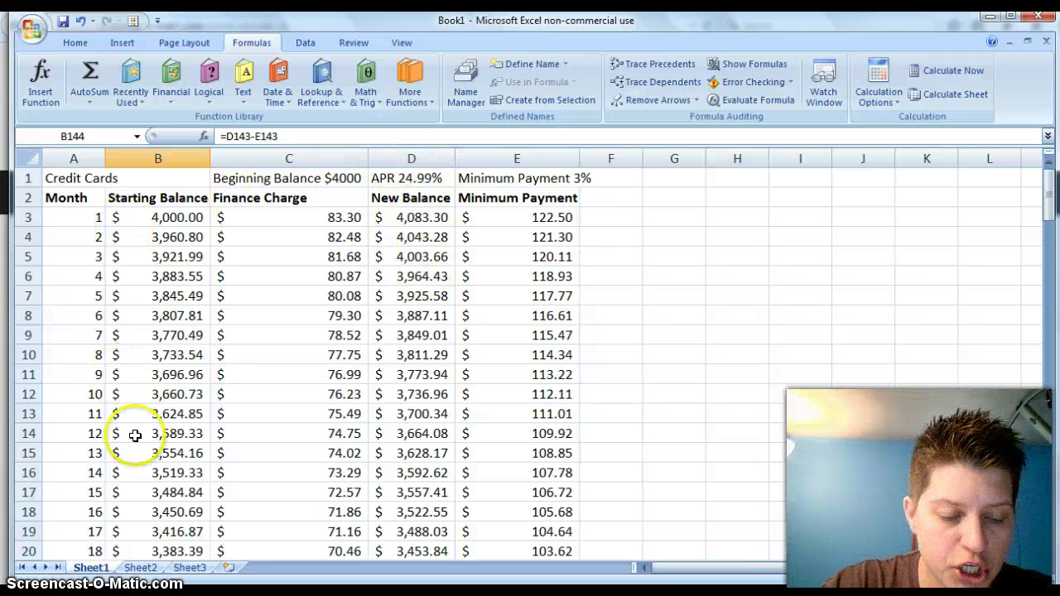
left_click(140, 568)
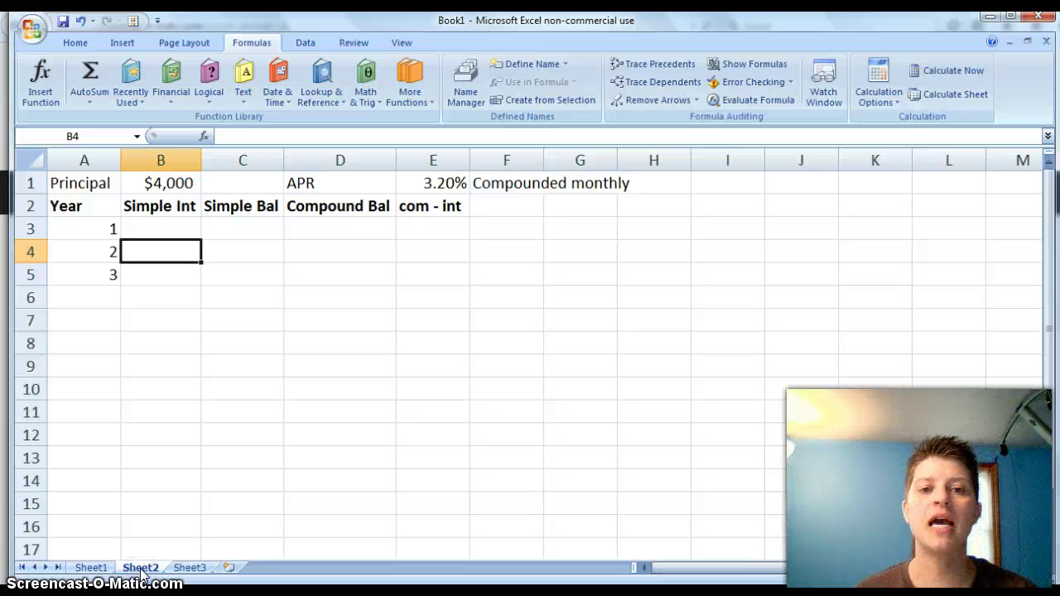
left_click(289, 485)
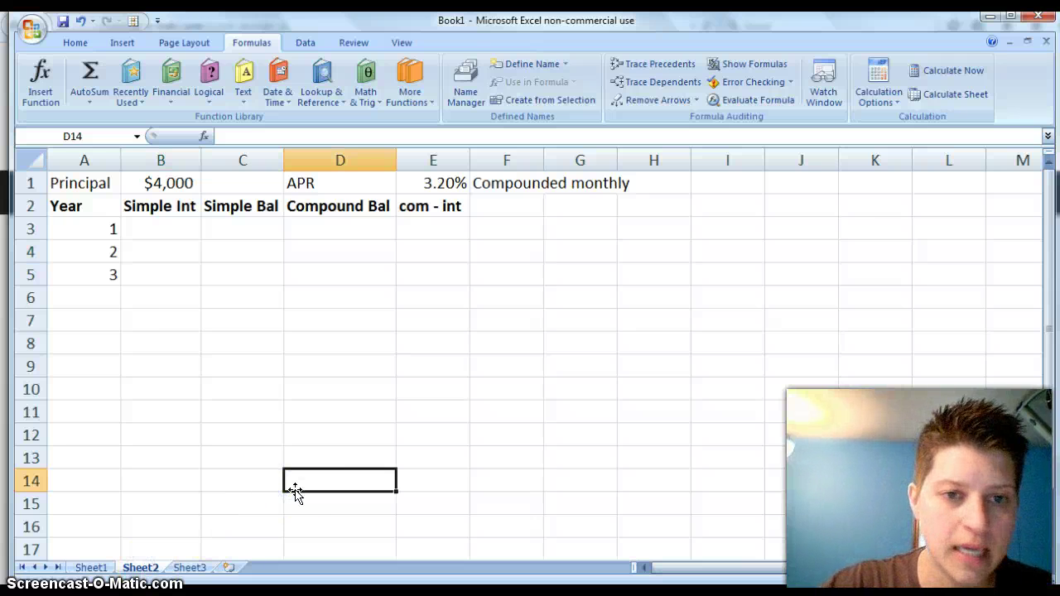
left_click_drag(78, 231, 97, 505)
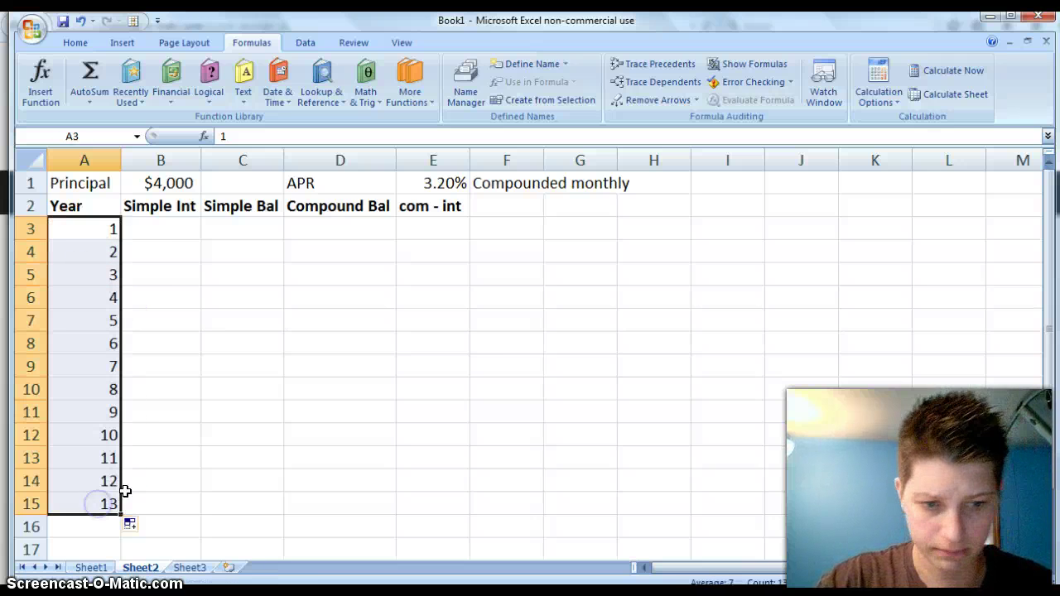
Enter the year 1 simple interest formula =4000*.032*A3 in B3.
left_click(152, 228)
left_click(155, 205)
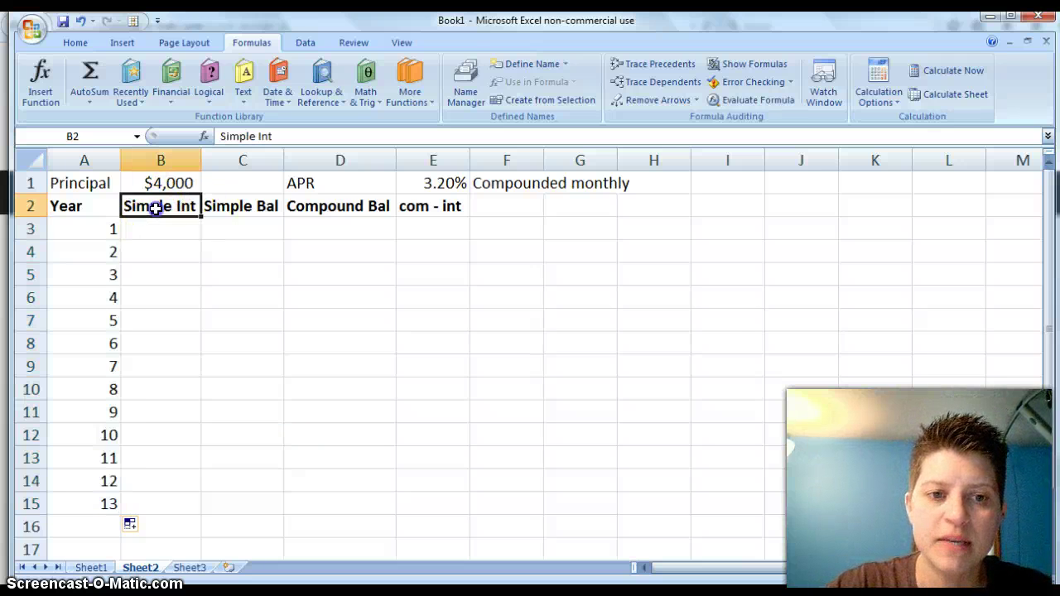
left_click(232, 206)
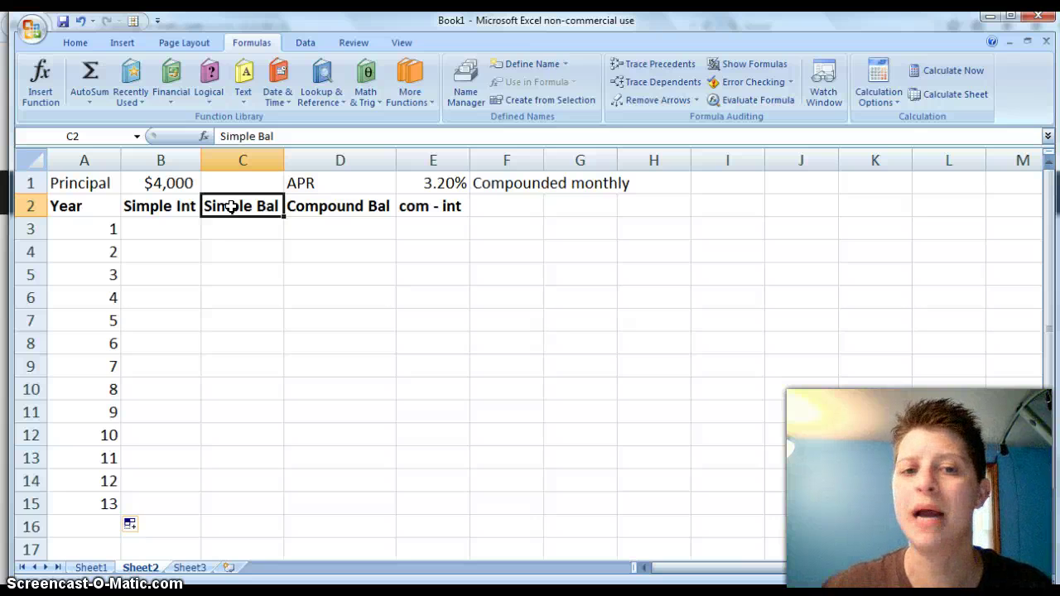
left_click(313, 208)
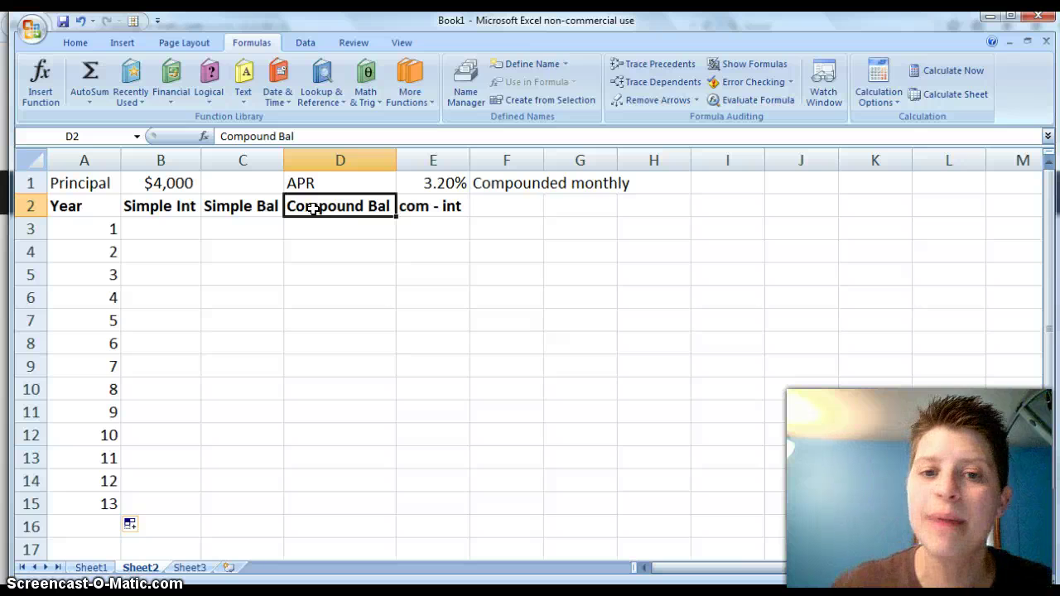
left_click(438, 208)
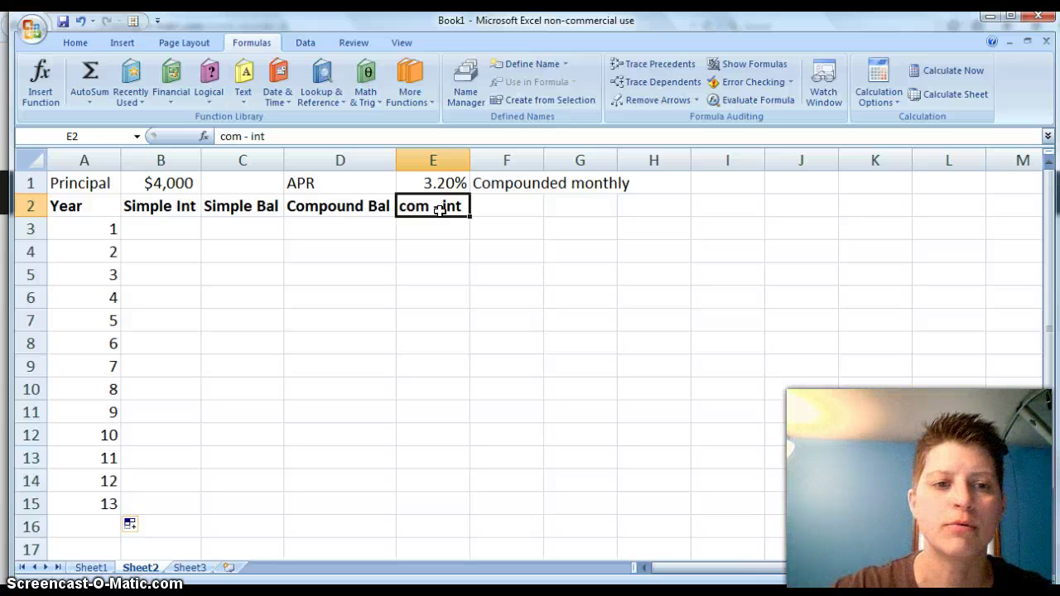
left_click(151, 230)
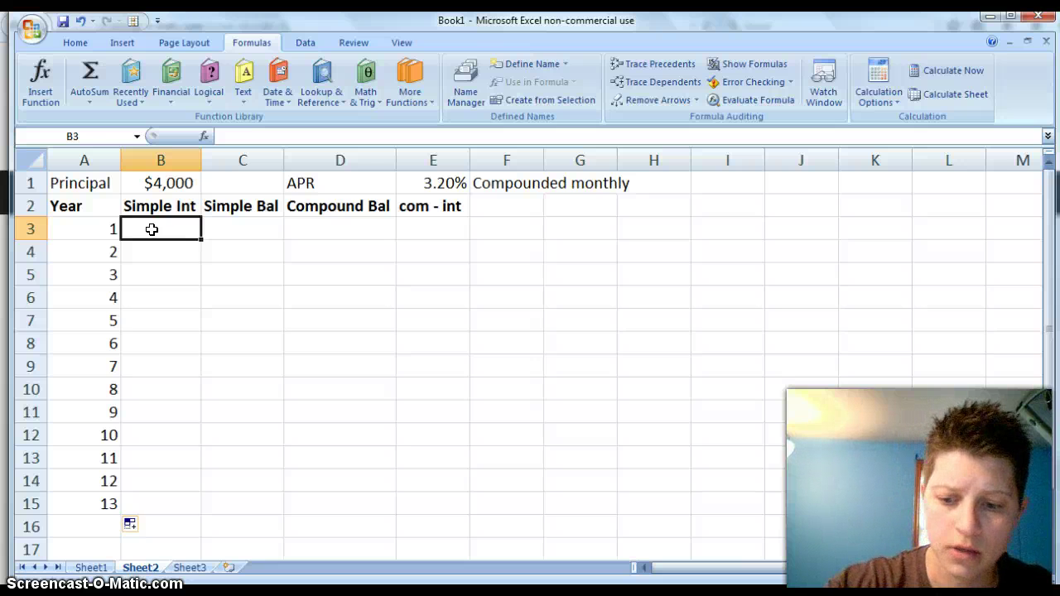
type("=4")
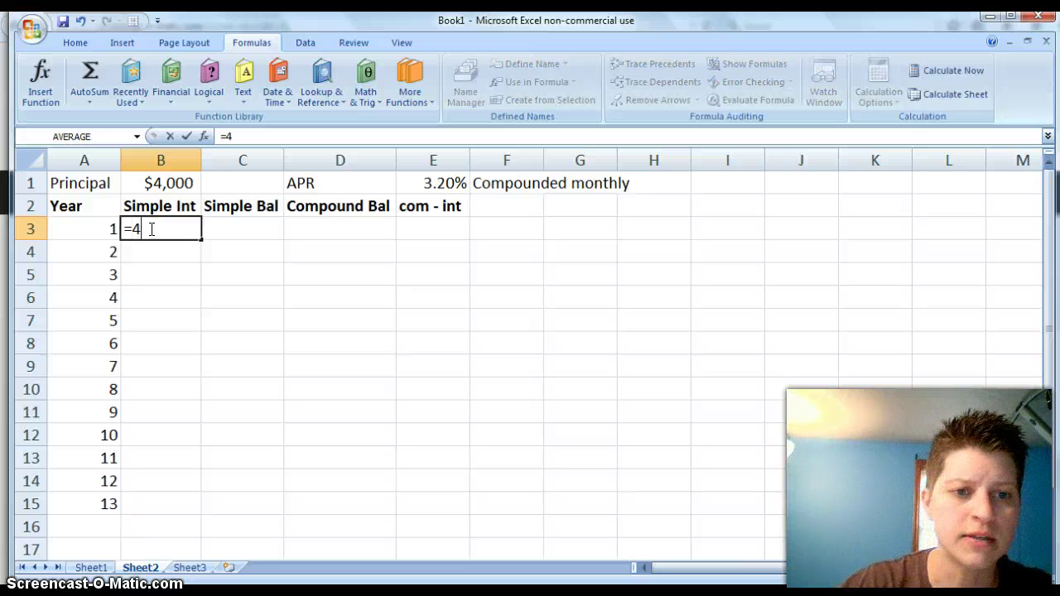
type("*")
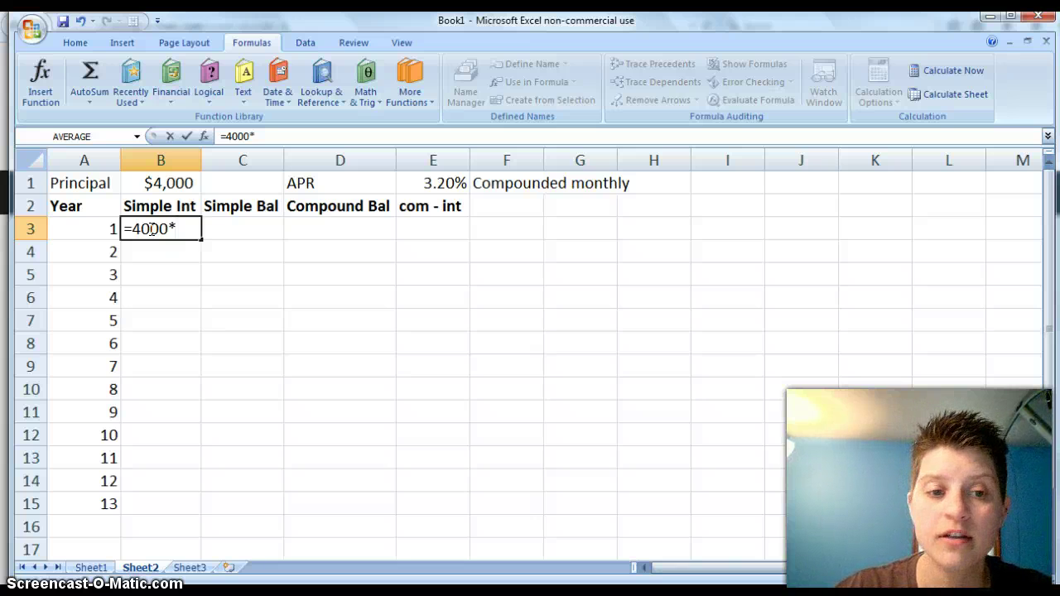
type(".03")
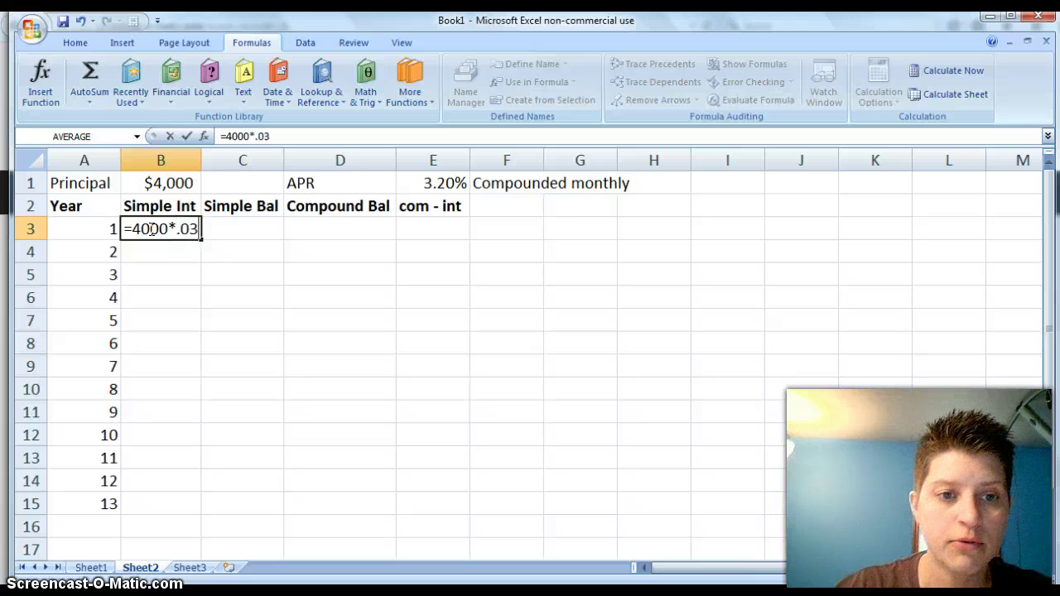
type("2*")
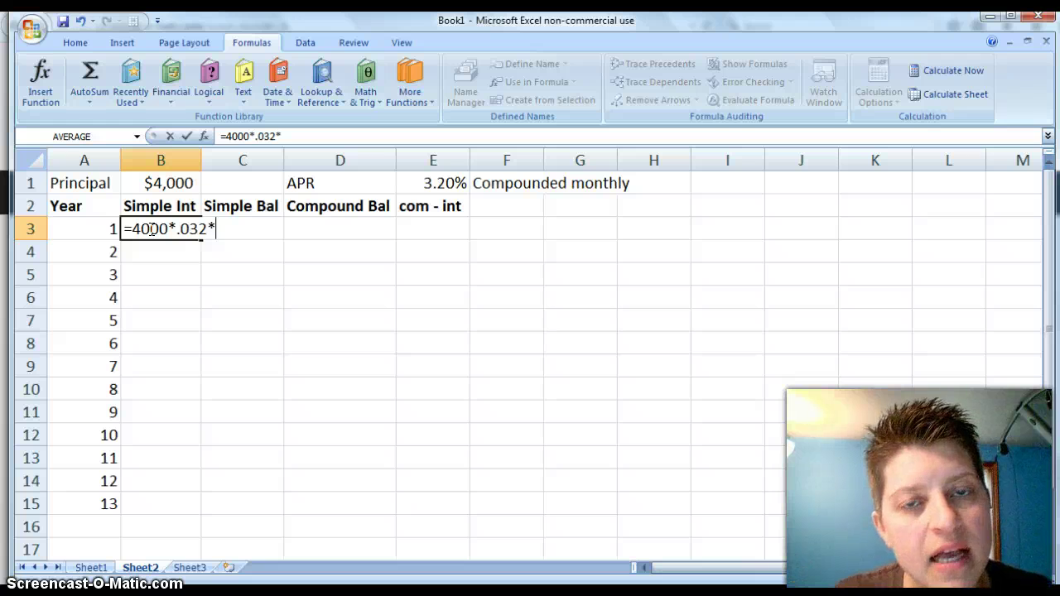
left_click(98, 229)
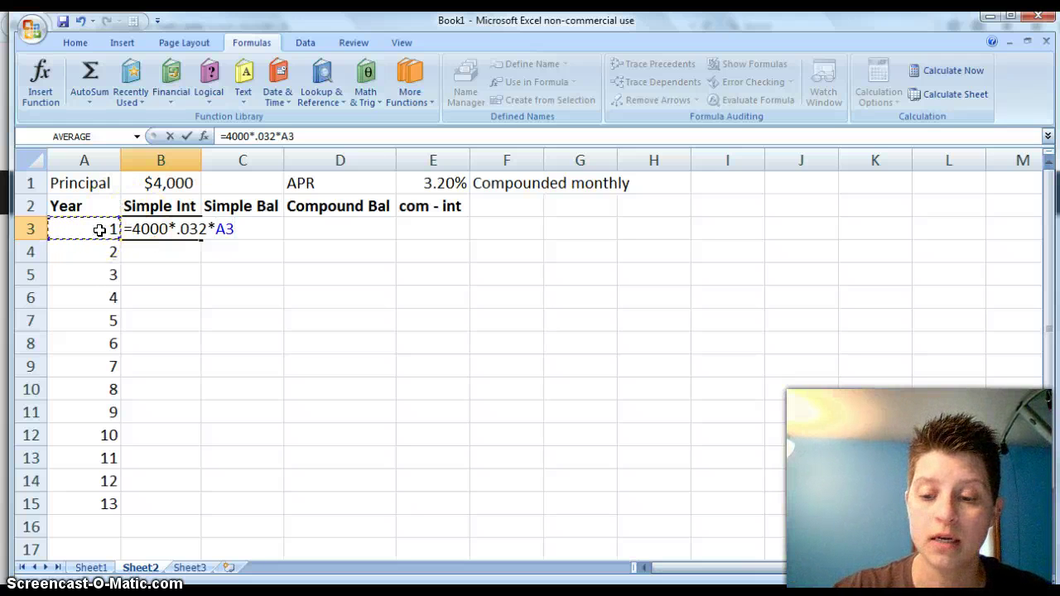
key("Return")
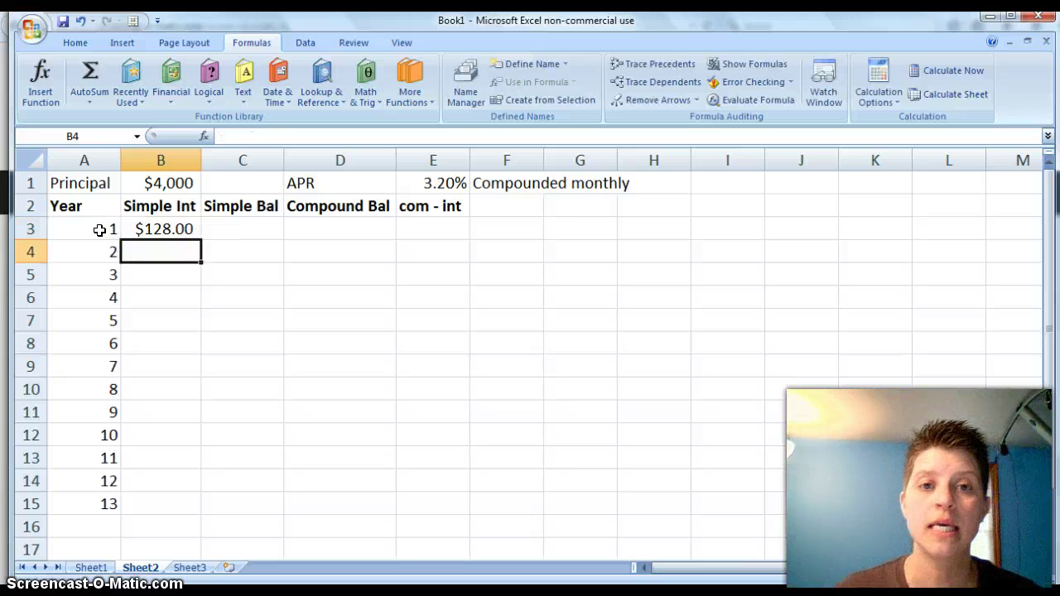
Fill the simple interest formula down through year 13 and autofit column B's width.
left_click(189, 232)
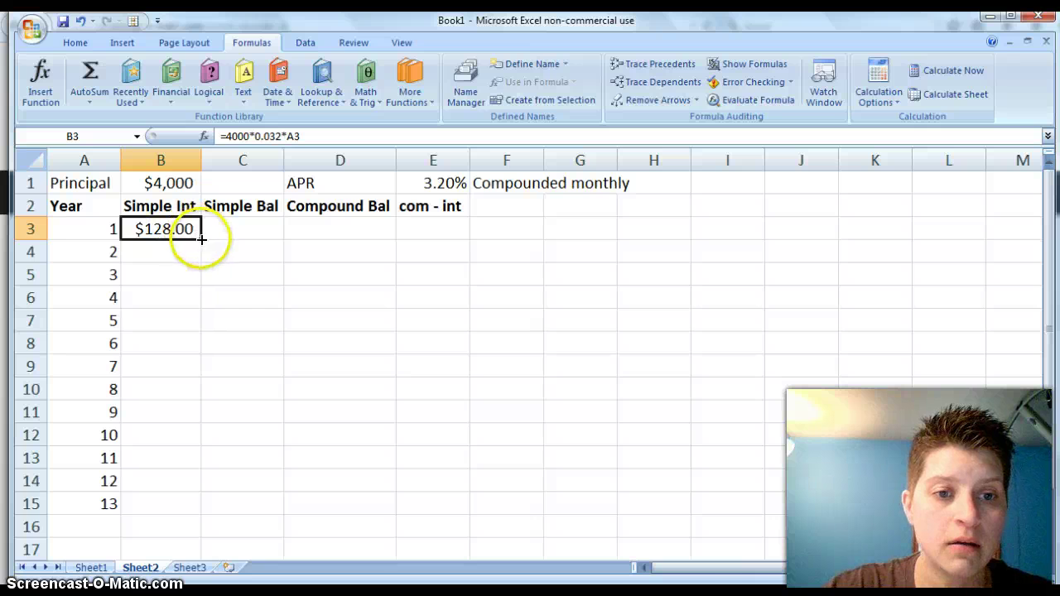
double_click(201, 239)
double_click(200, 158)
left_click(197, 159)
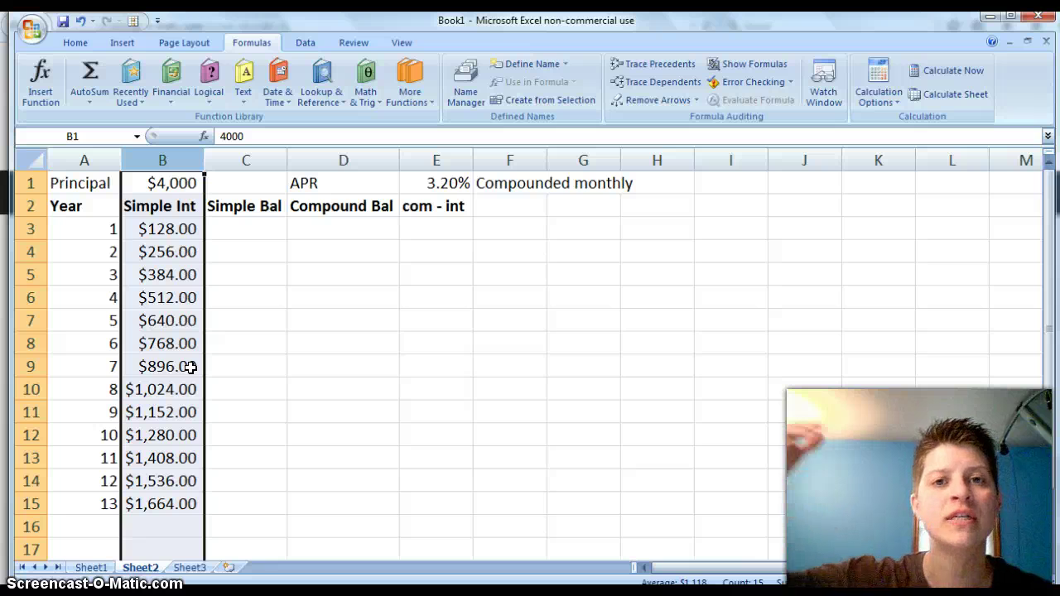
Enter the simple balance formula =4000+B3 in C3 and fill it down through year 13.
left_click(258, 233)
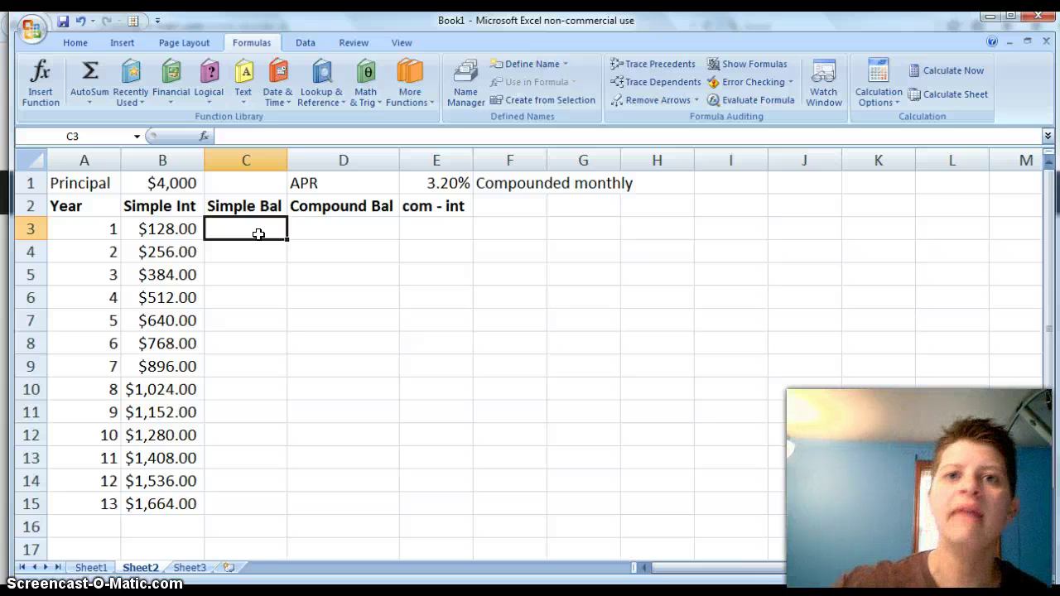
type("=")
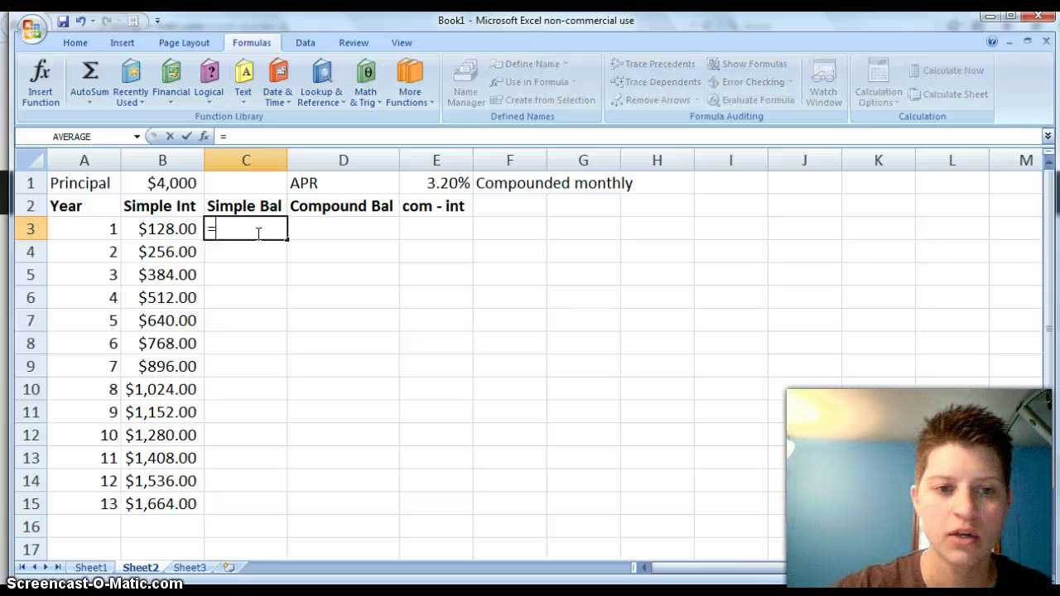
type("4000")
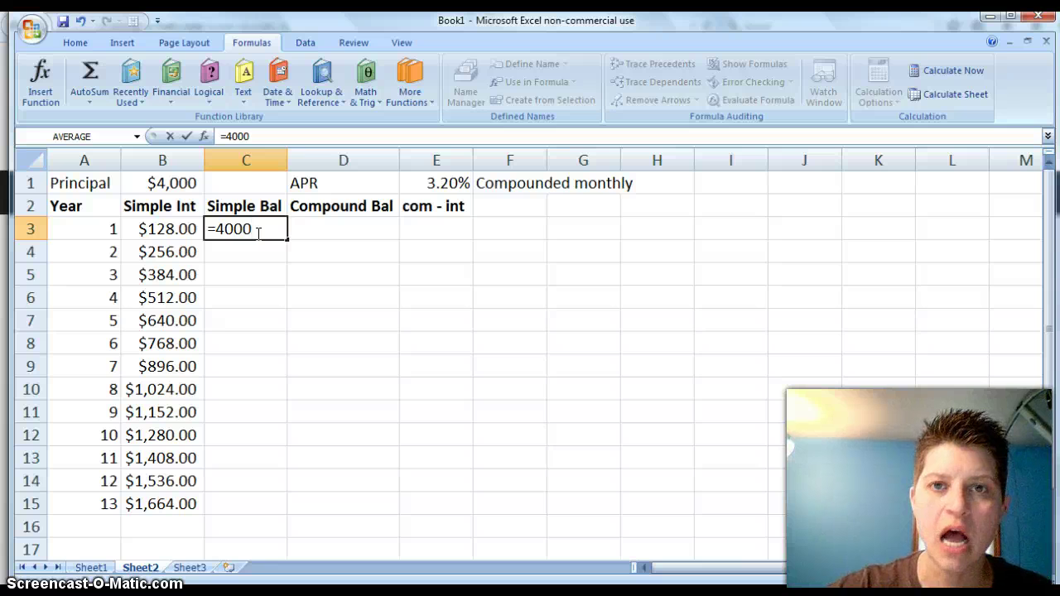
type("+")
left_click(175, 229)
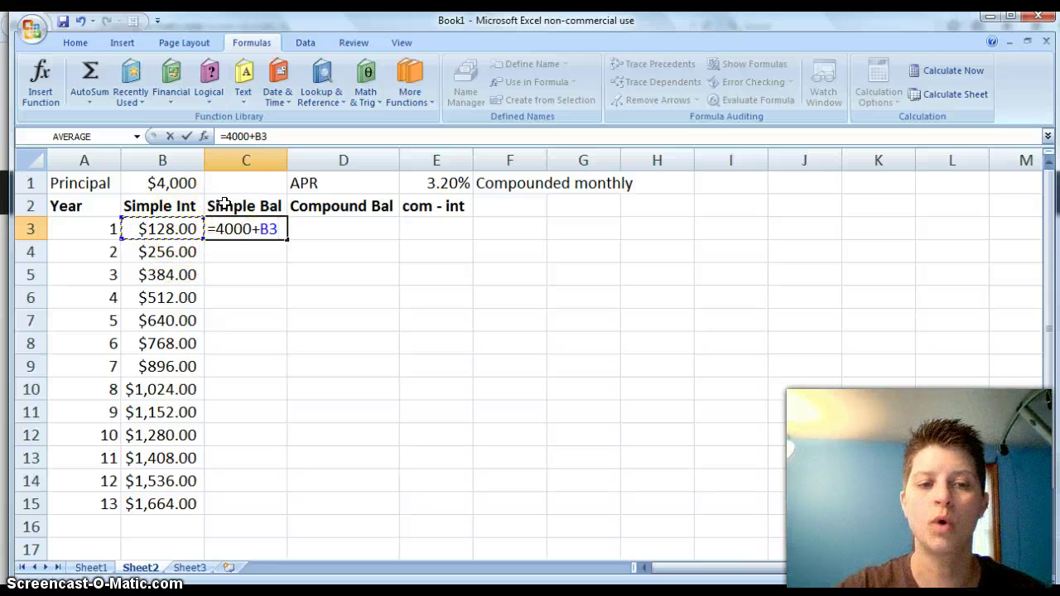
key("Return")
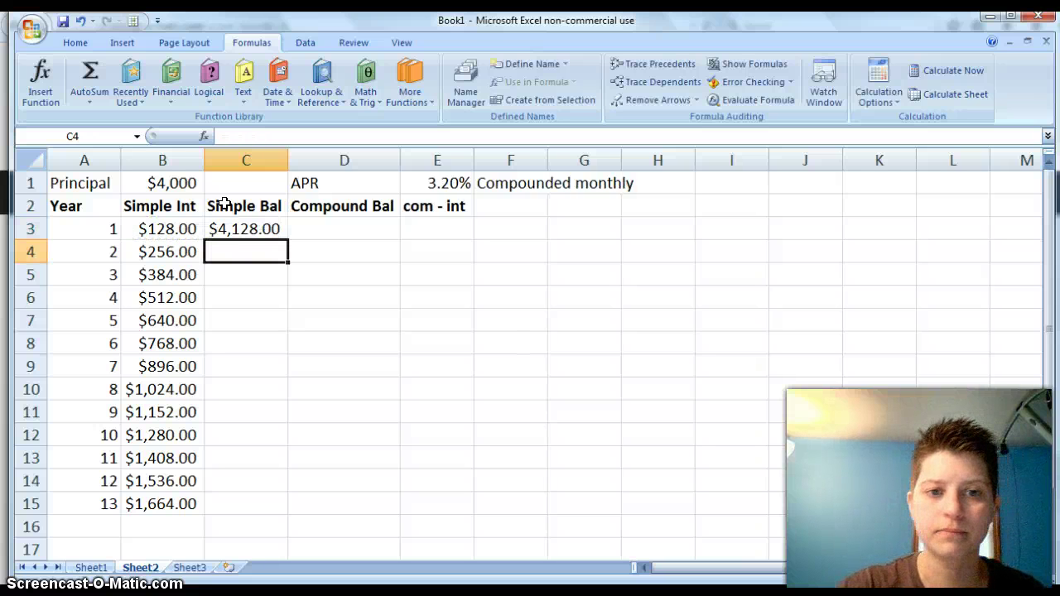
left_click(239, 230)
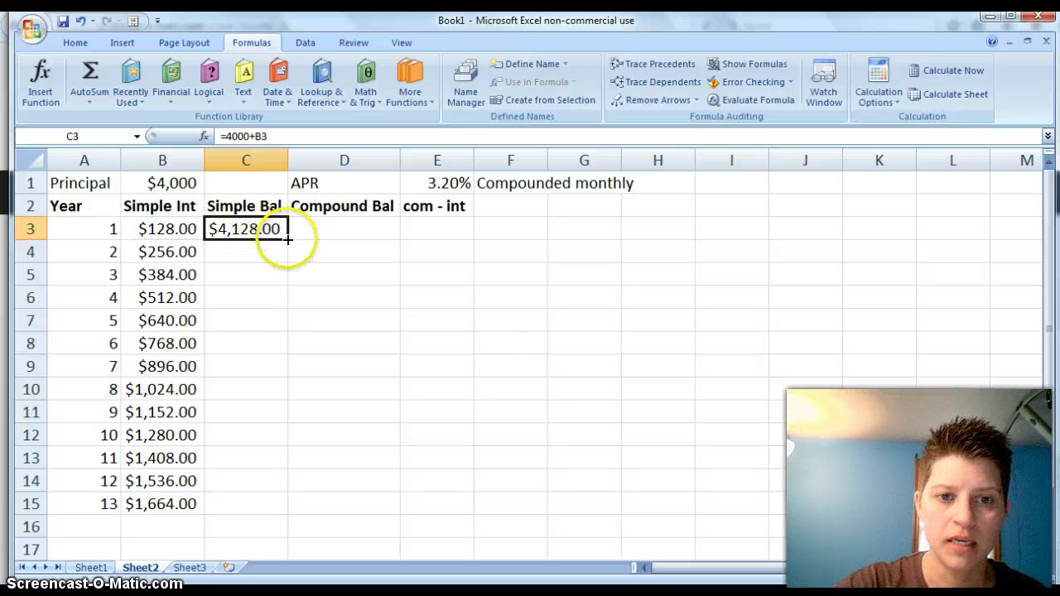
double_click(286, 239)
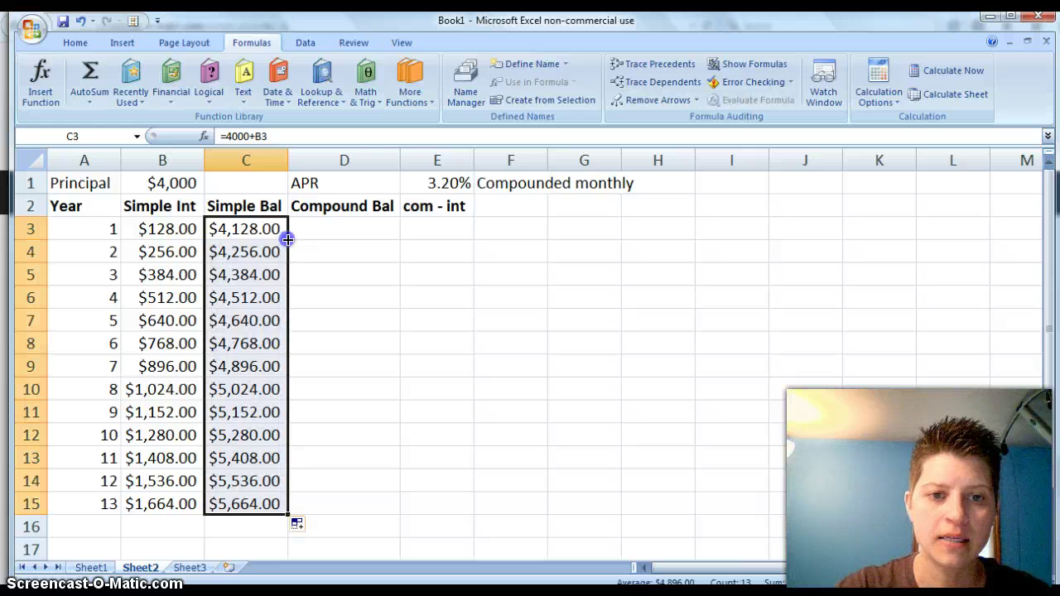
left_click(296, 524)
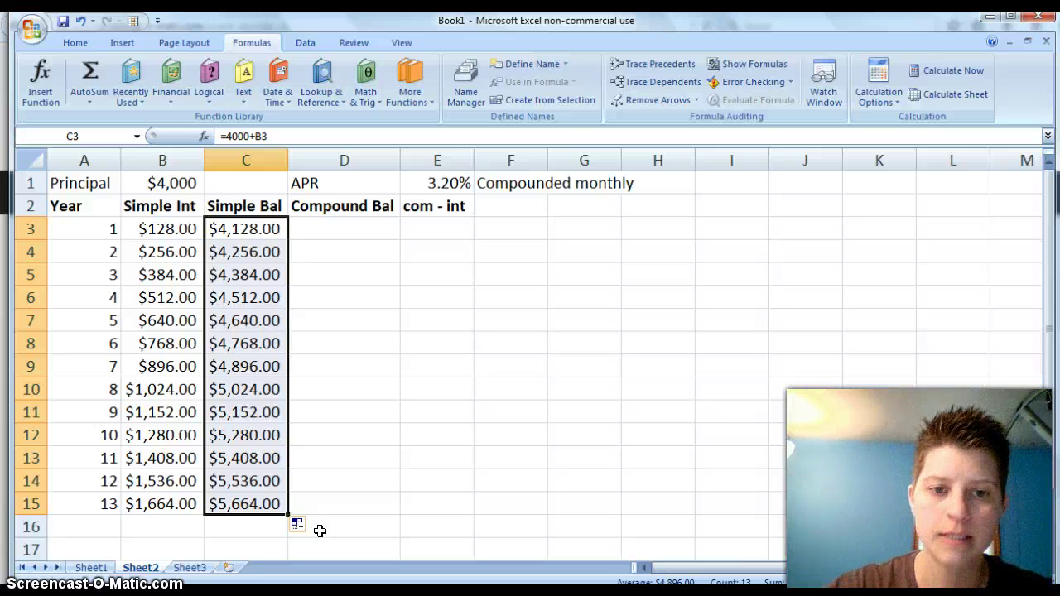
Enter =4000*(1+.032/12) as the start of the year 1 compound balance formula in D3.
left_click(361, 232)
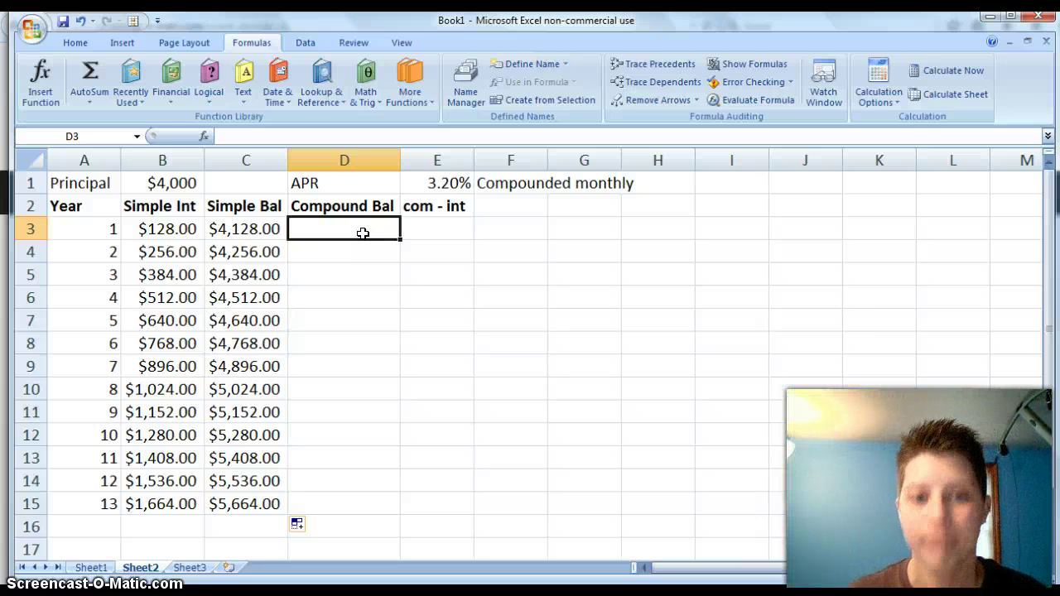
type("=")
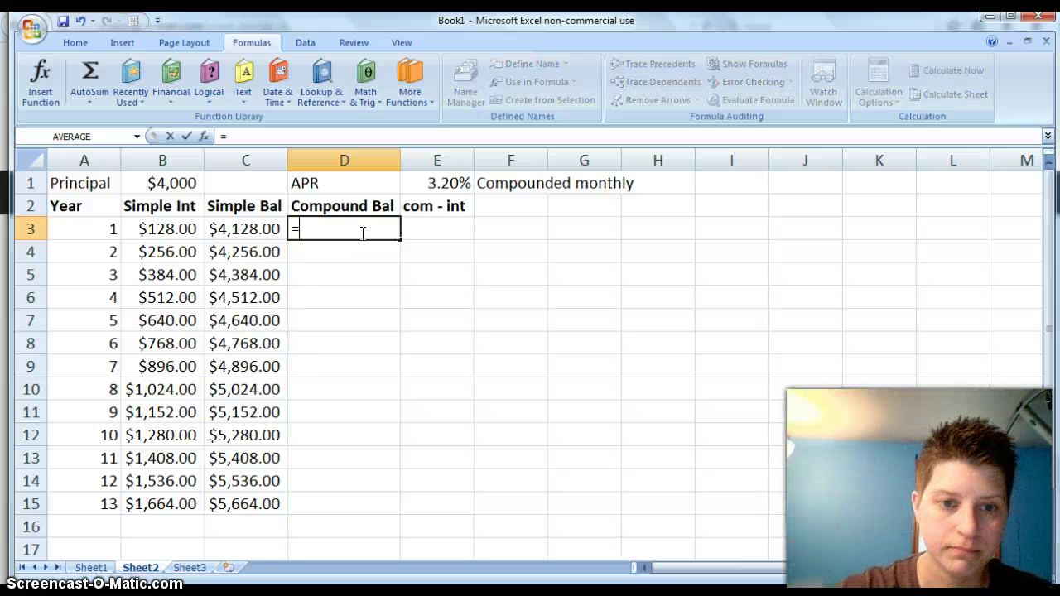
type("4000")
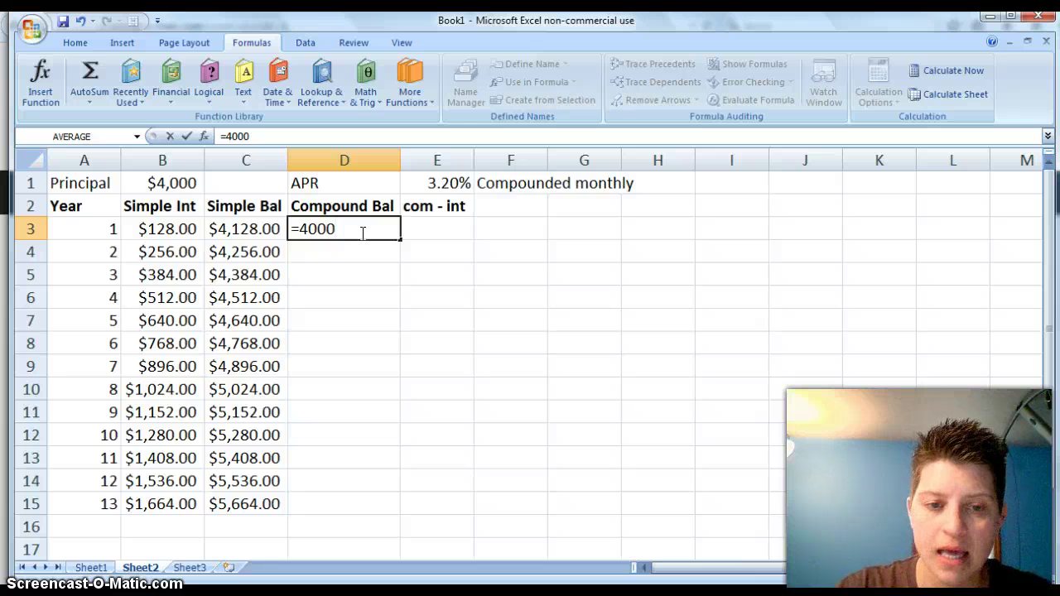
type("*")
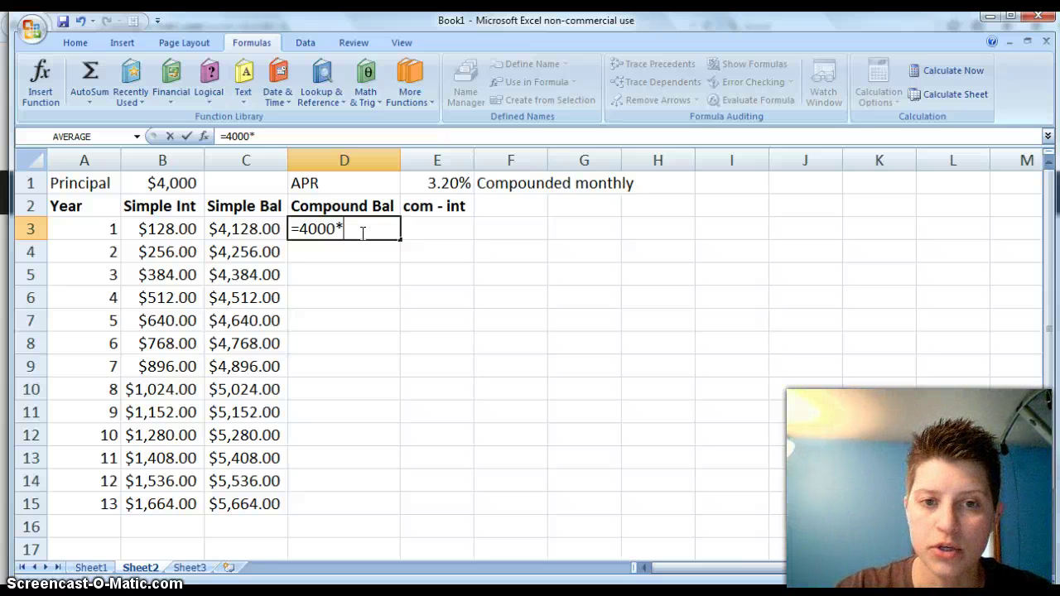
type("(1+.032/12")
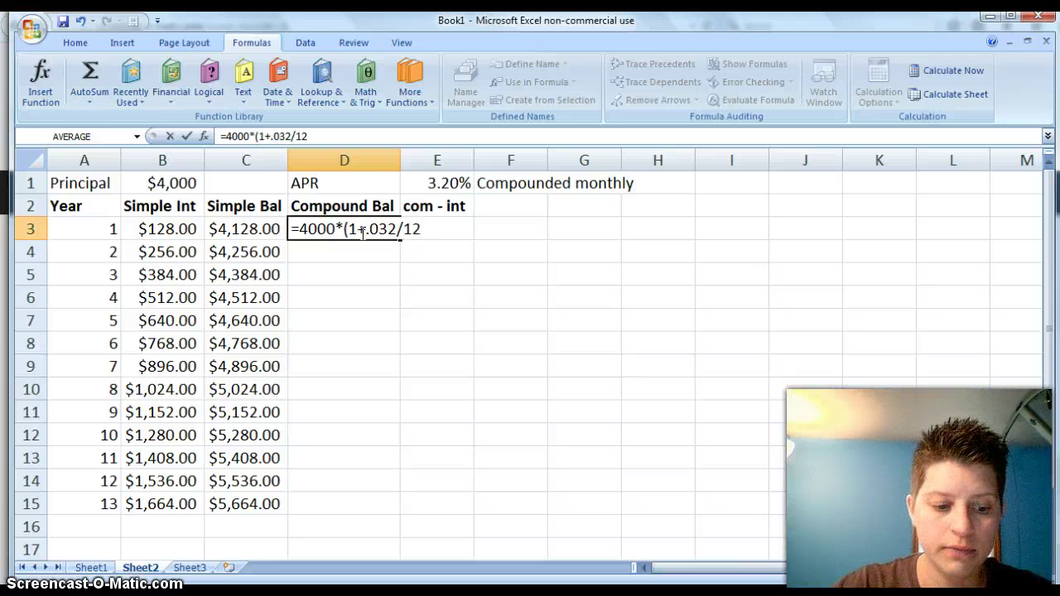
type(")")
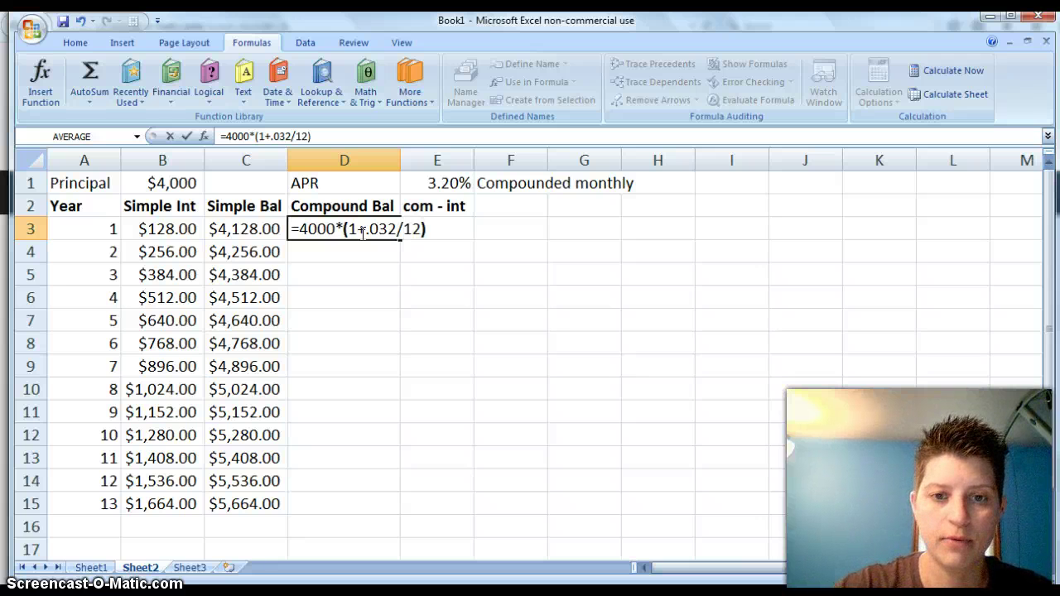
left_click(428, 283)
type("^")
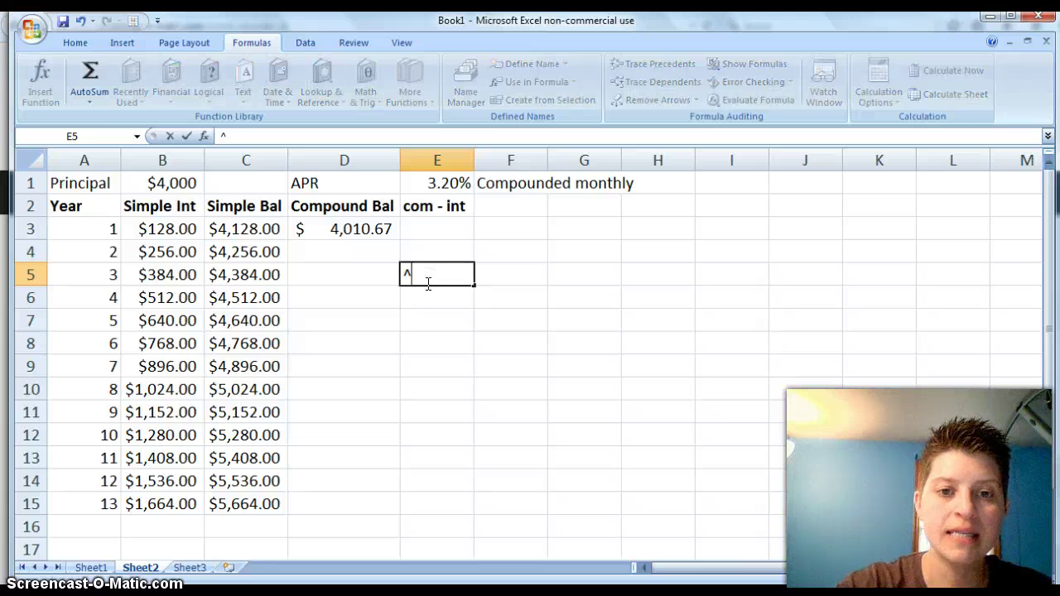
Complete the year 1 compound balance formula in D3 as =4000*(1+0.032/12)^(12*A3).
left_click(300, 229)
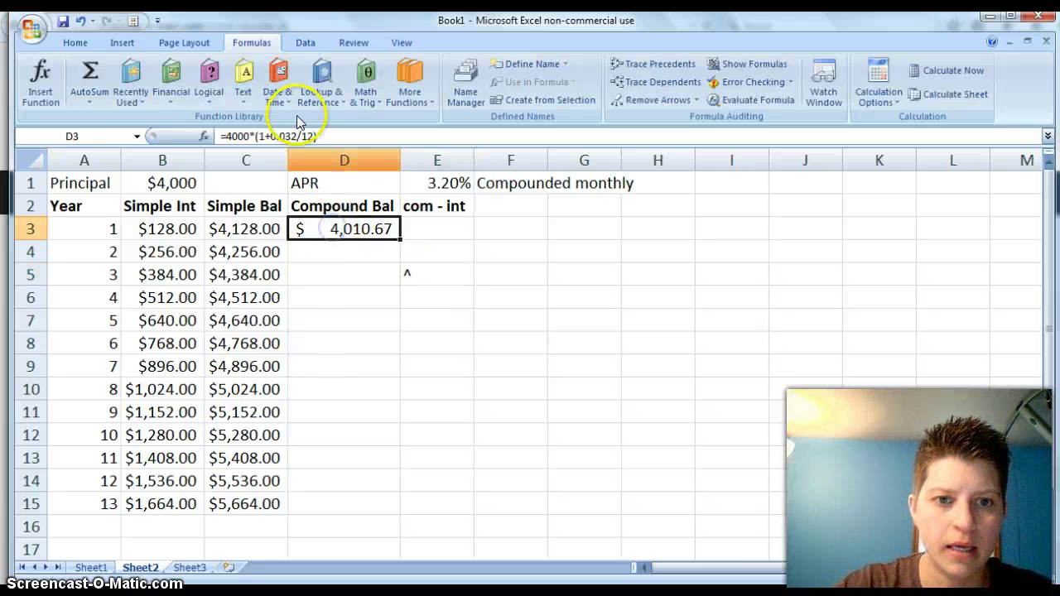
left_click(315, 135)
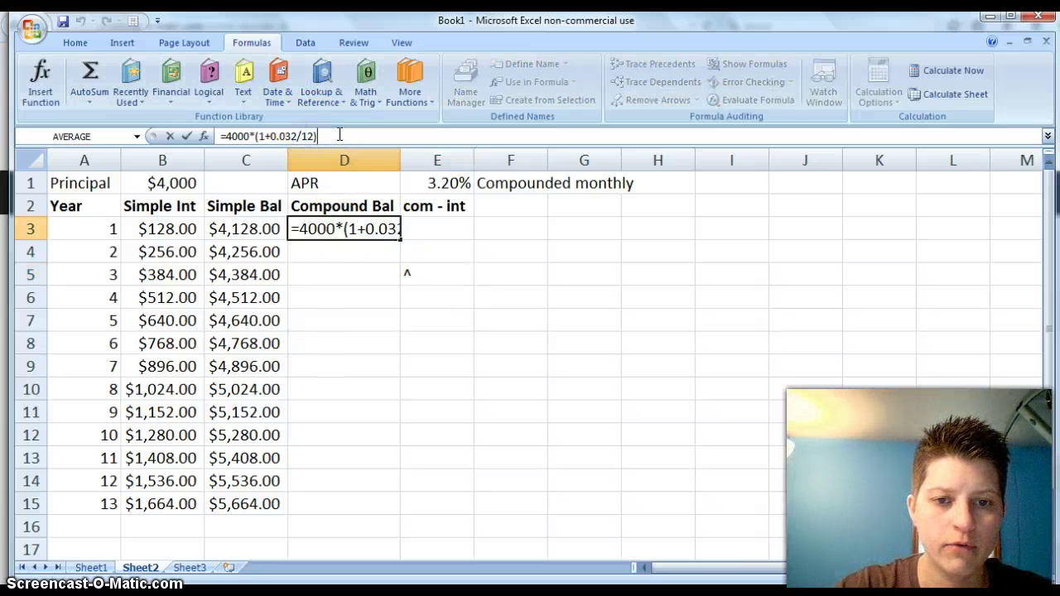
type("^")
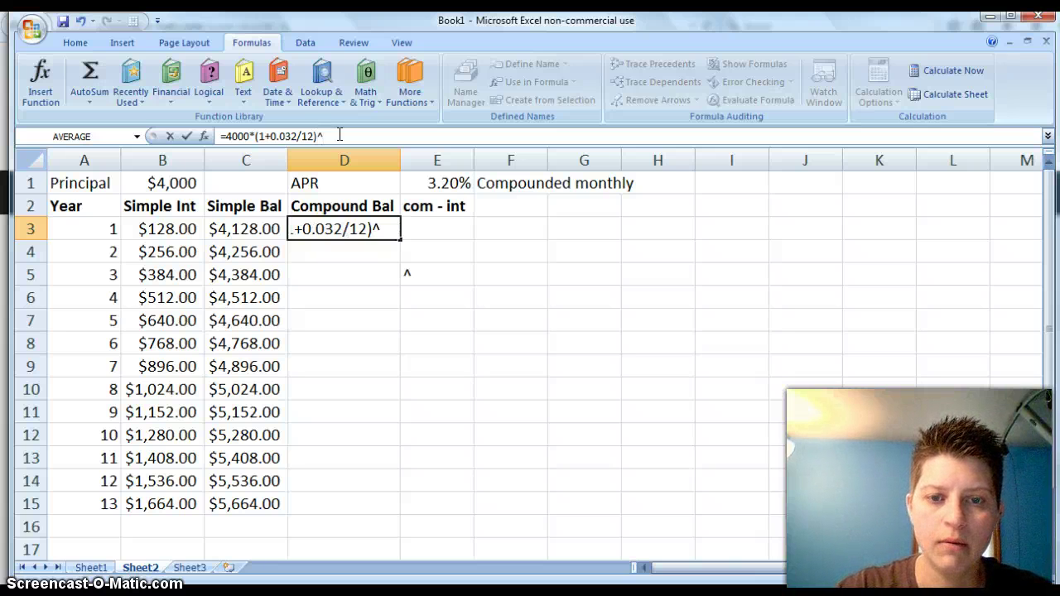
type("(")
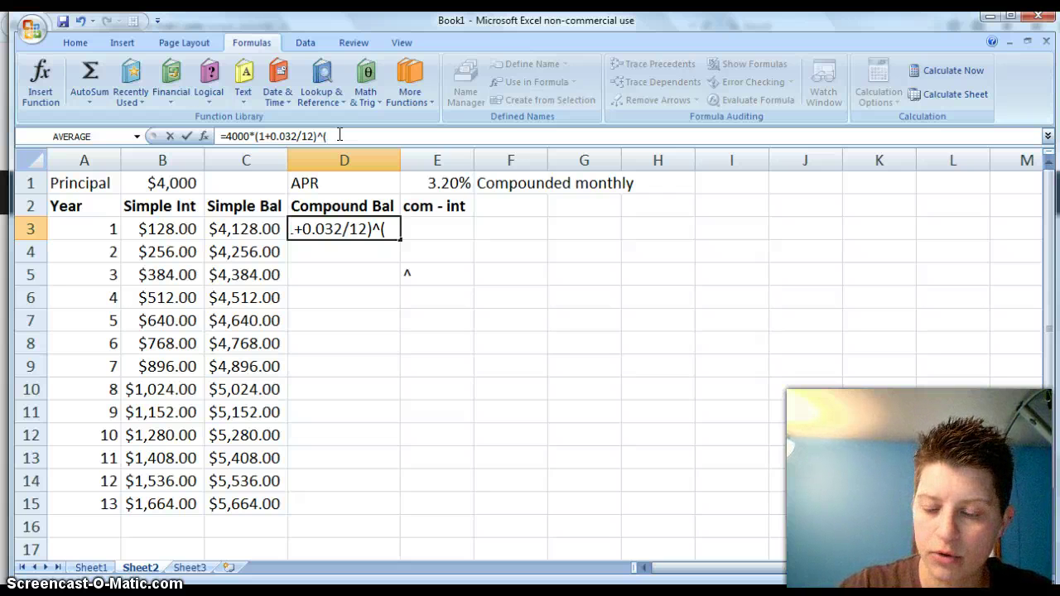
type("12")
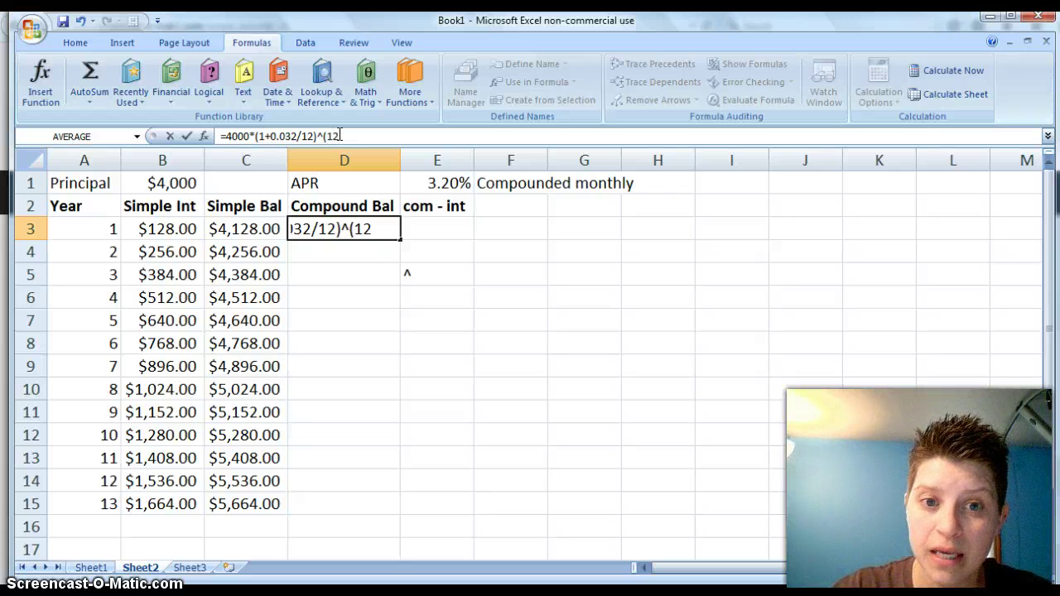
type("*")
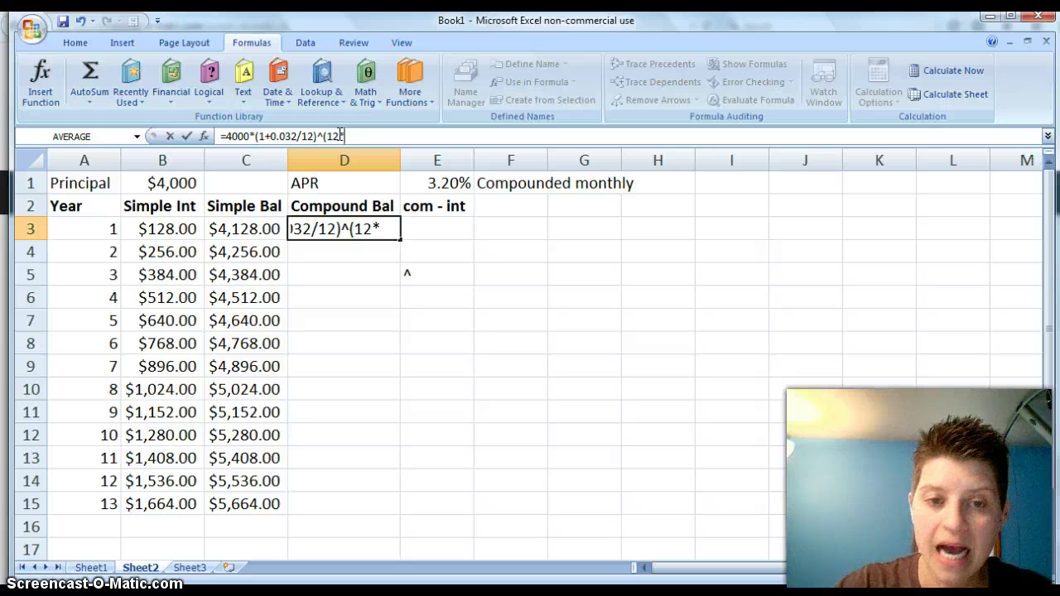
left_click(85, 233)
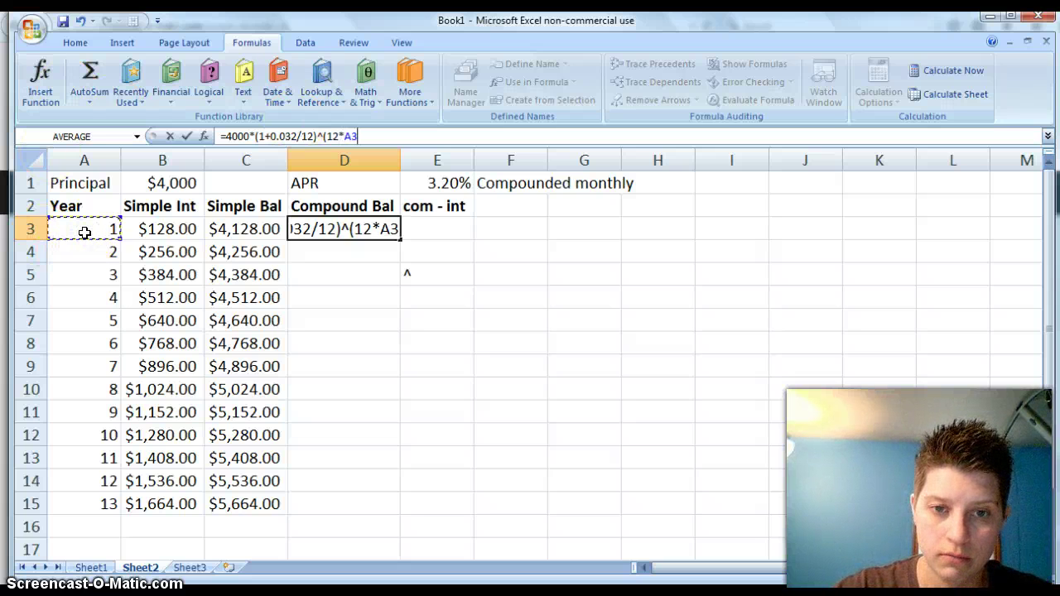
type(")")
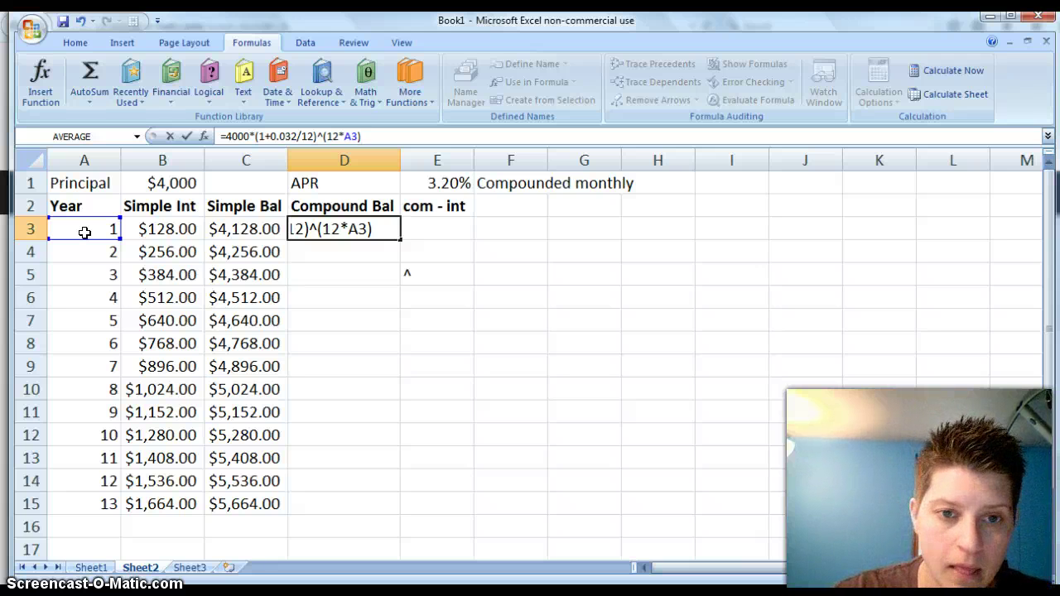
key("Return")
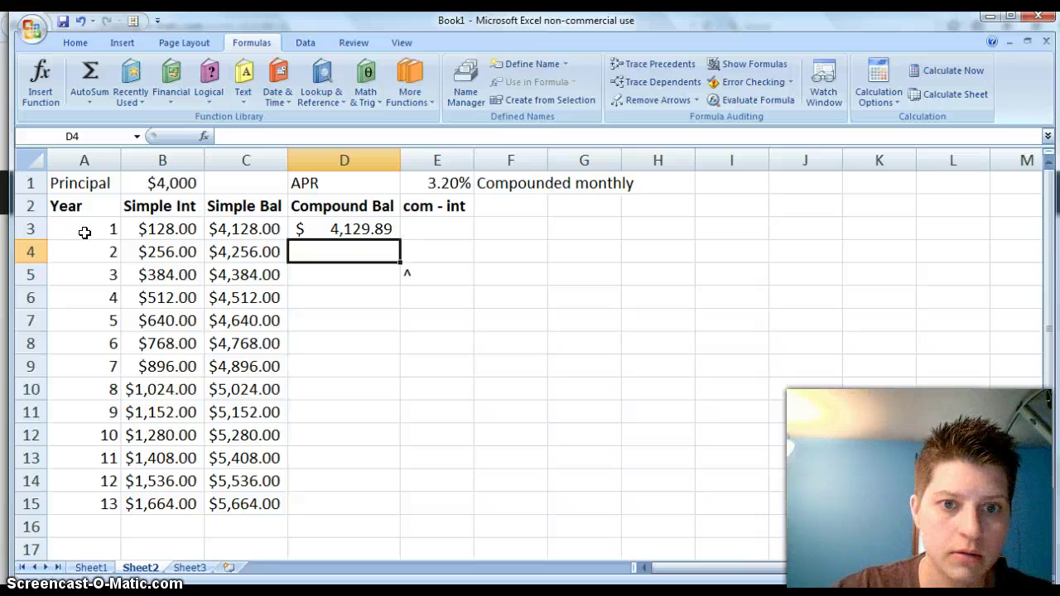
Clear the stray caret from E5 and fill the compound balance formula from D3 down through year 13.
double_click(420, 272)
left_click(360, 232)
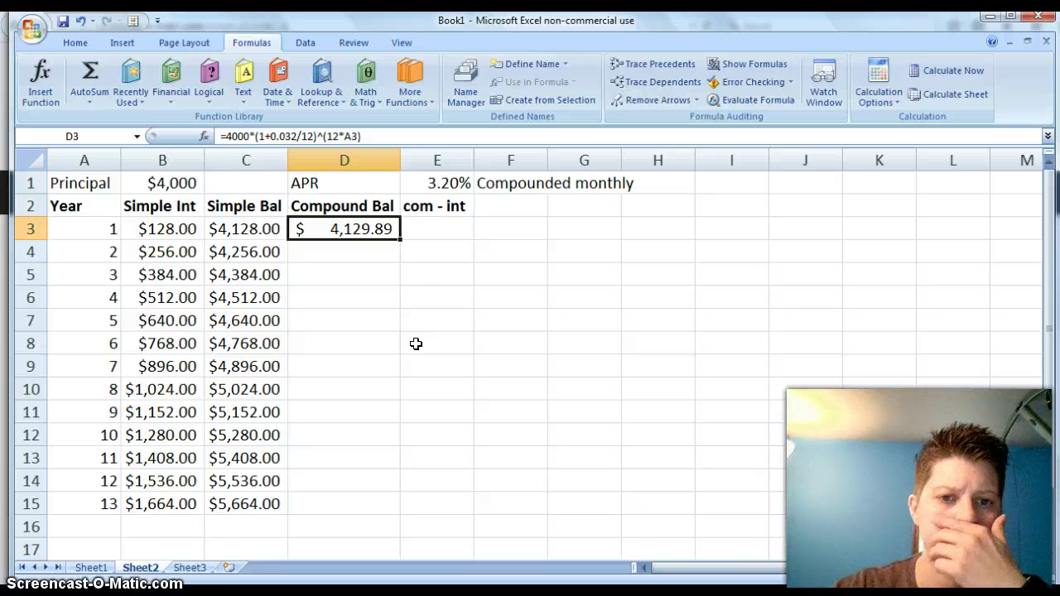
left_click(374, 231)
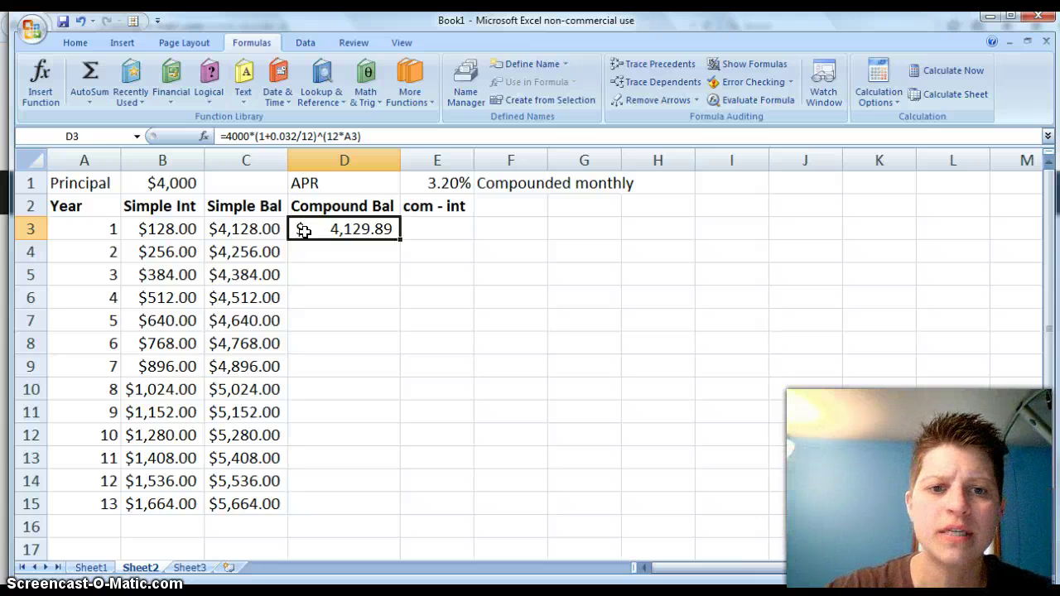
double_click(398, 237)
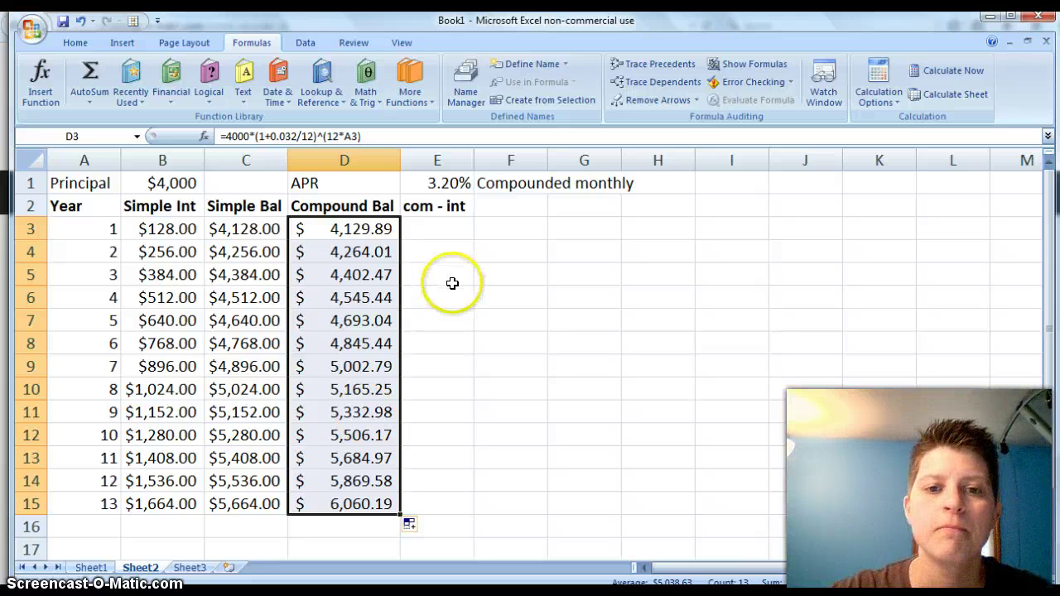
Enter the year 1 compound interest formula =D3-4000 in E3.
left_click(438, 231)
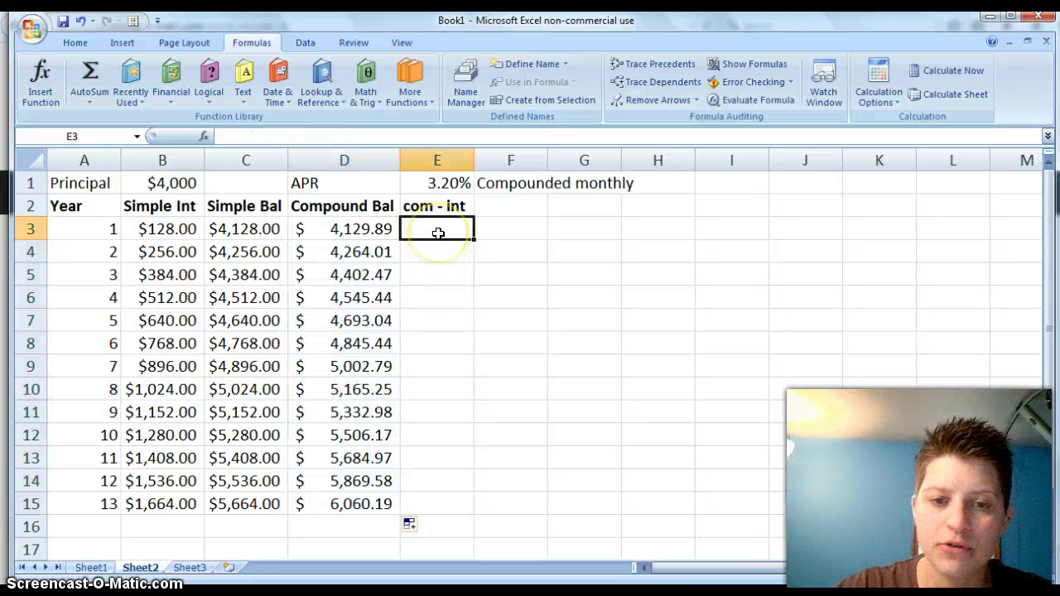
type("=")
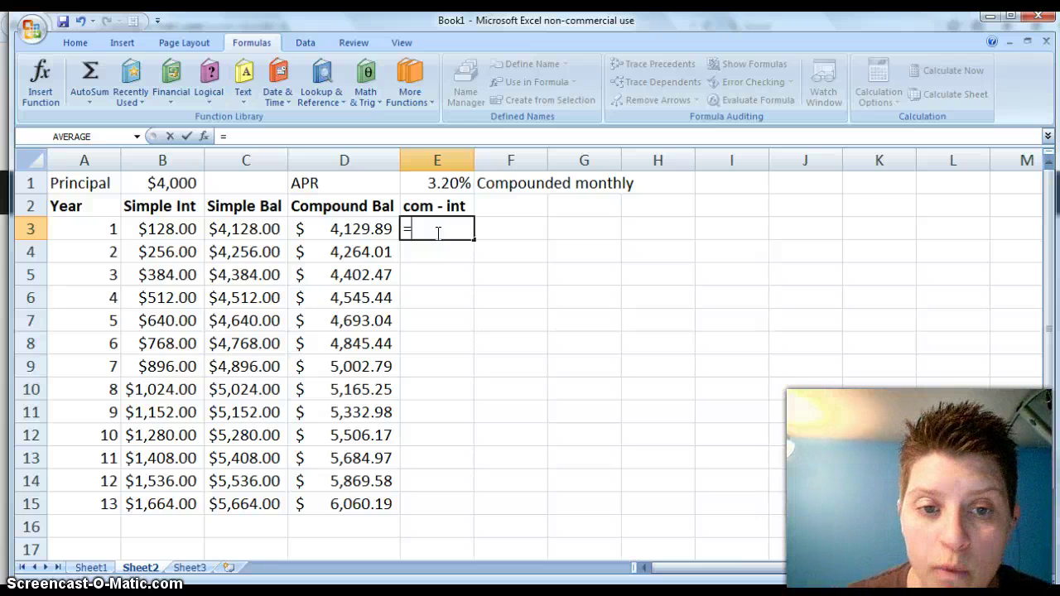
left_click(365, 229)
type("-4000")
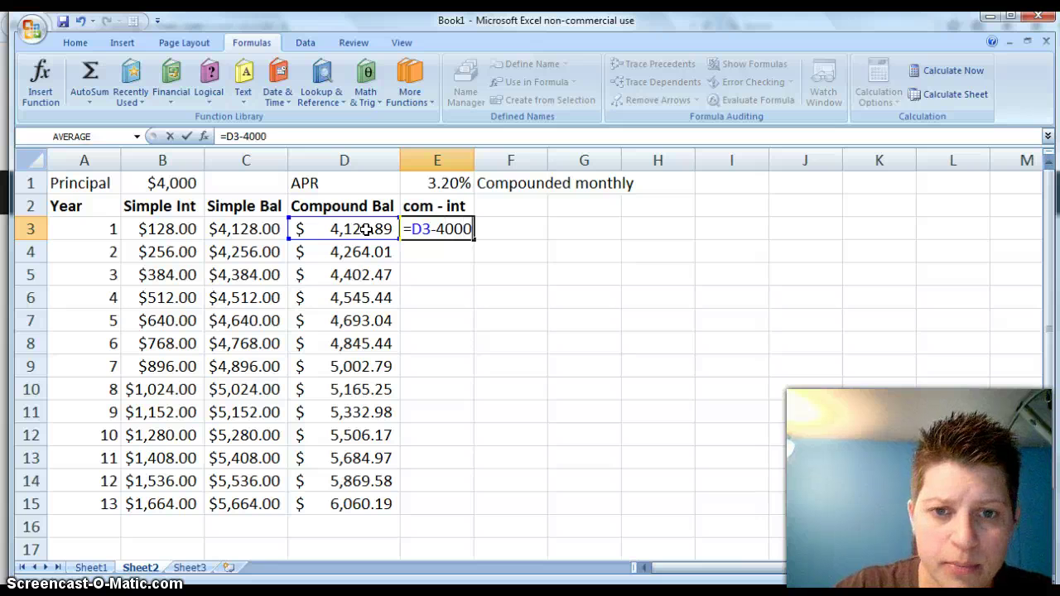
key("Return")
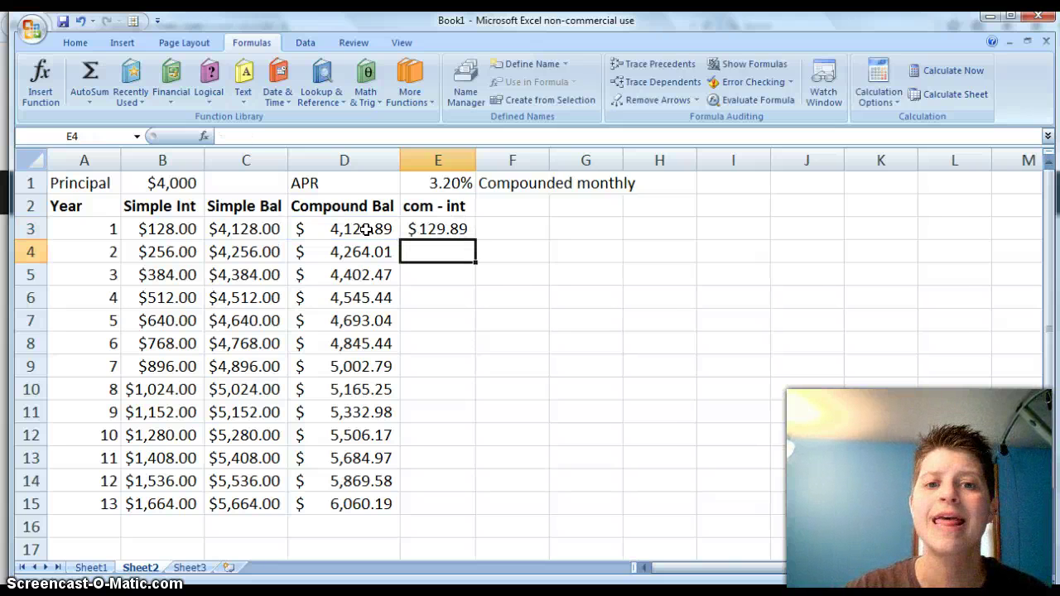
Fill the compound interest formula down through year 13 and autofit column E's width.
left_click(452, 230)
double_click(474, 235)
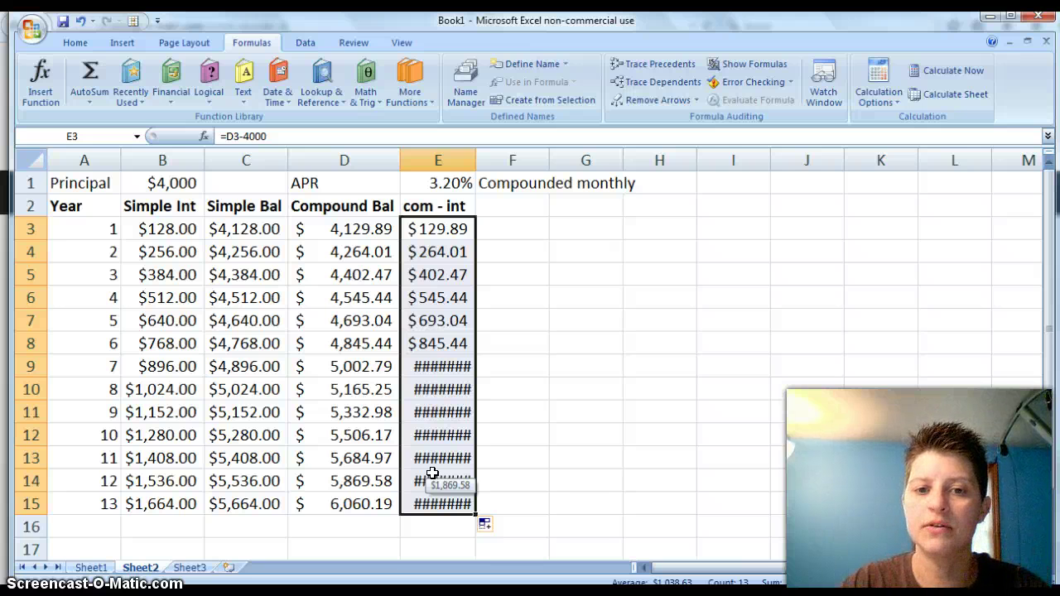
double_click(475, 158)
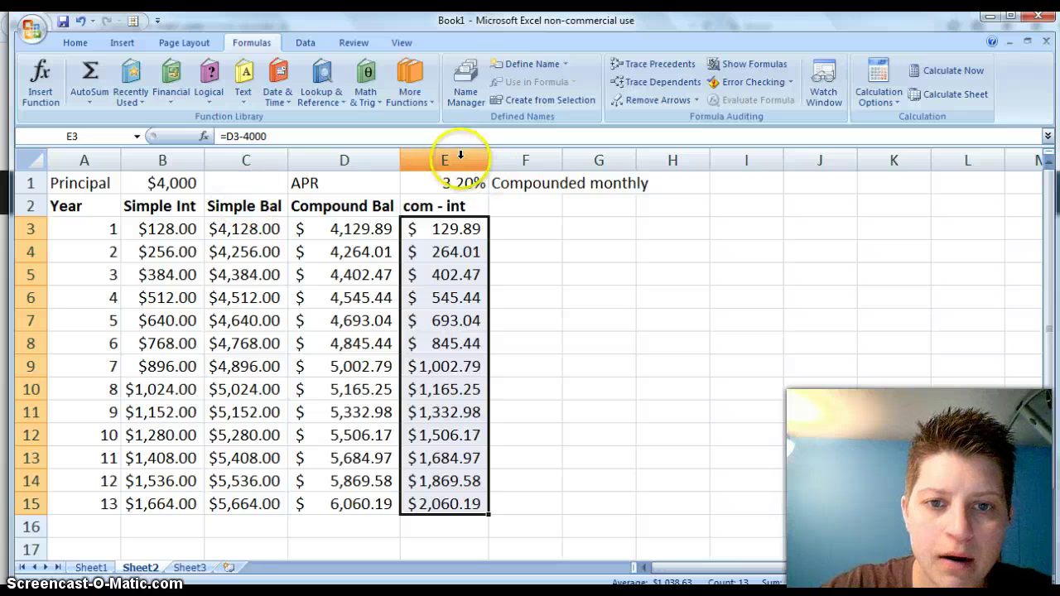
Highlight the Simple Int and com - int columns together to compare them, and clear the selection.
left_click(459, 157)
left_click(168, 159)
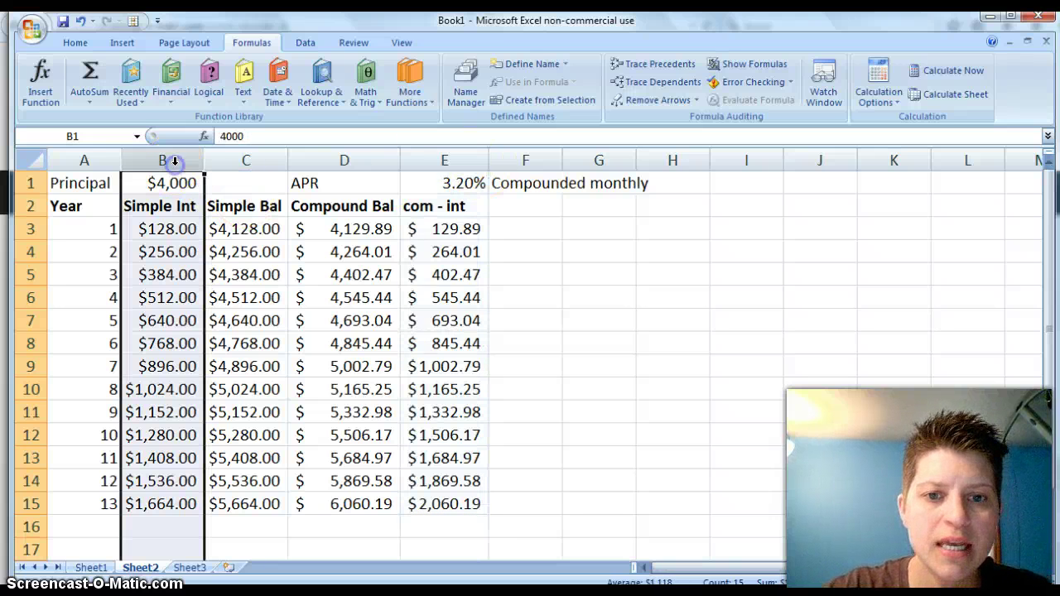
left_click(459, 156)
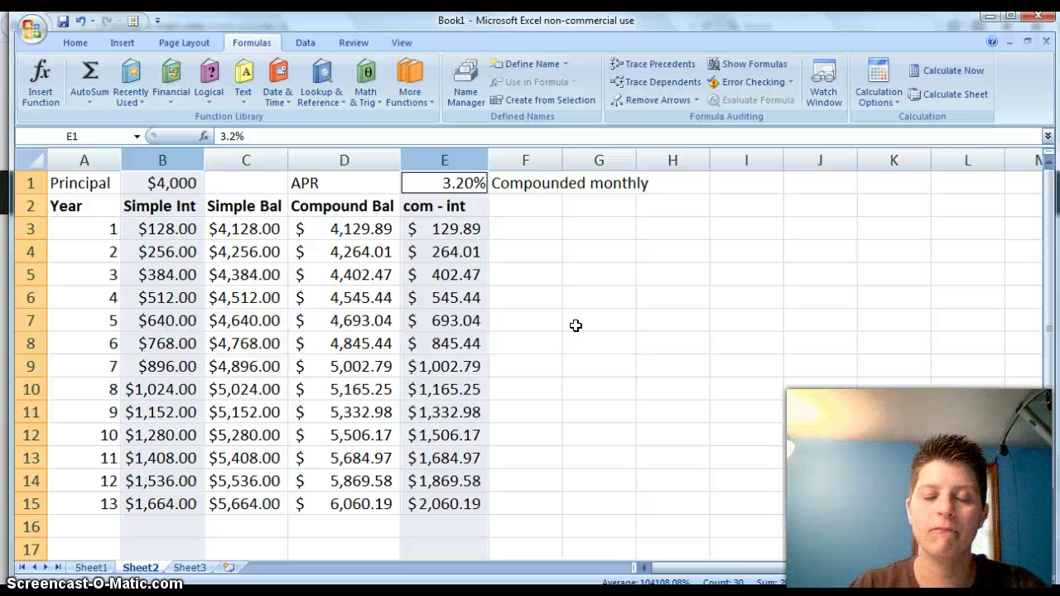
left_click(575, 326)
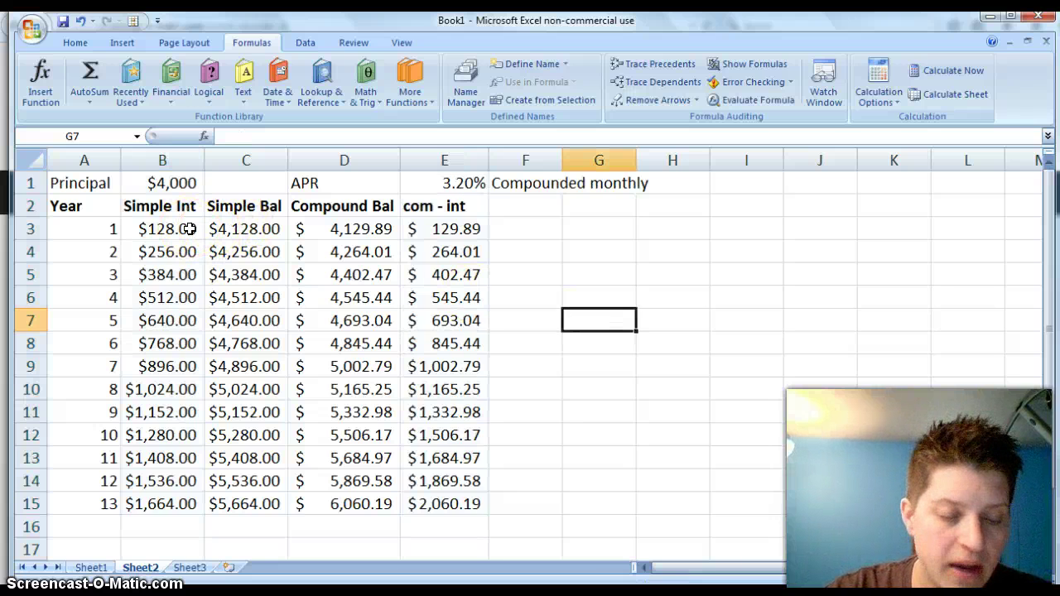
Try to insert a 2-D line chart with markers from the interest values in B3:B15 and E3:E15.
left_click_drag(189, 228, 162, 503)
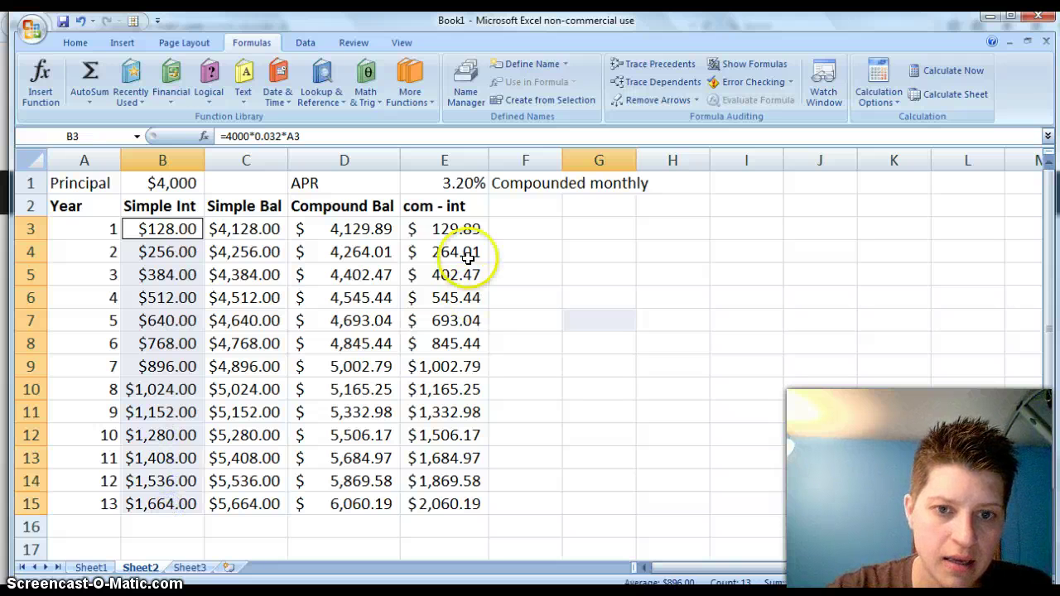
left_click_drag(458, 228, 459, 508)
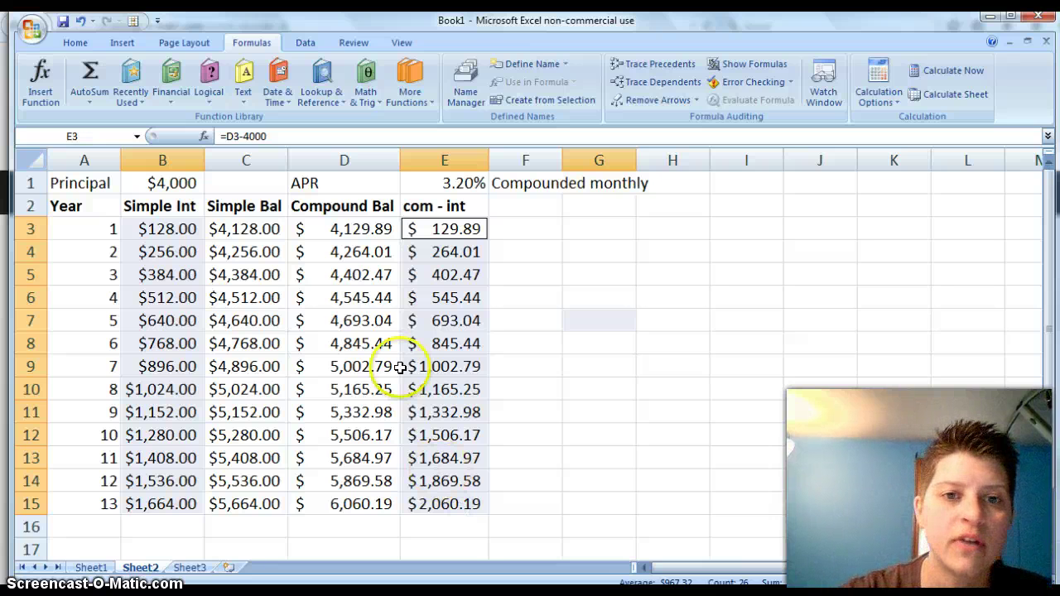
left_click(130, 44)
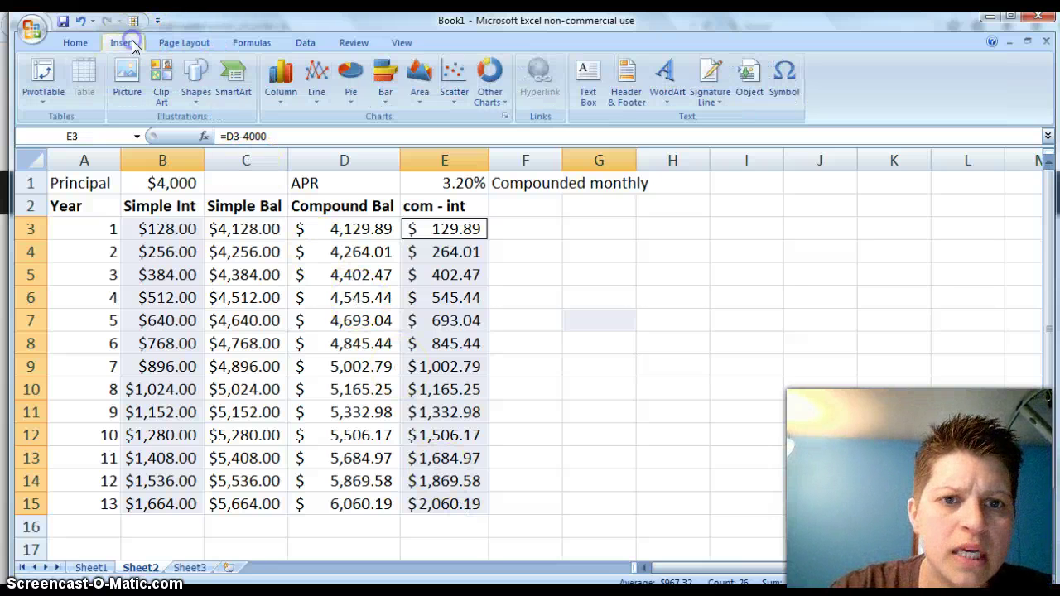
left_click(317, 89)
left_click(336, 197)
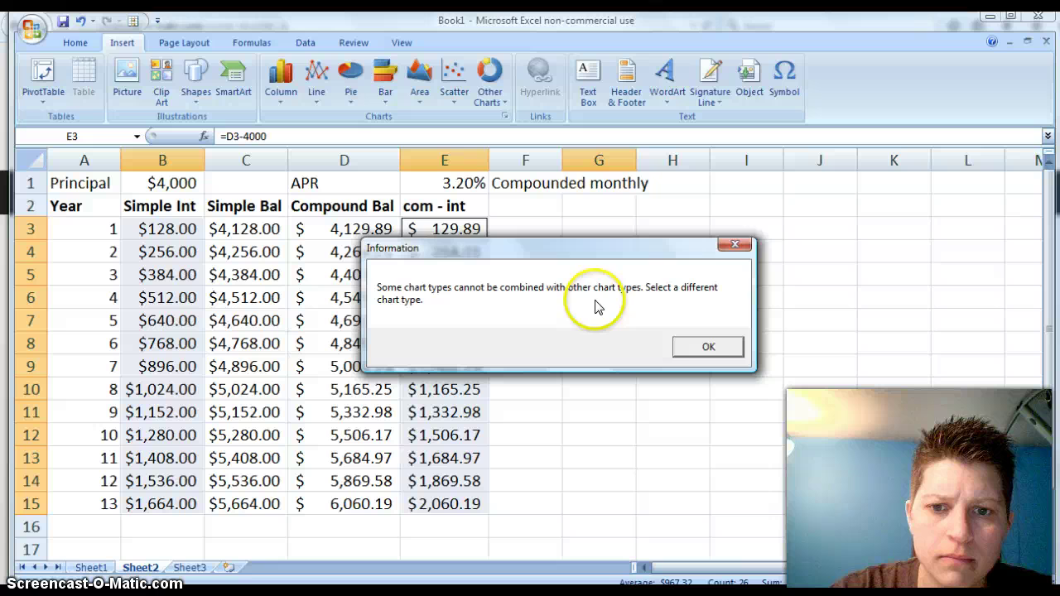
left_click(695, 347)
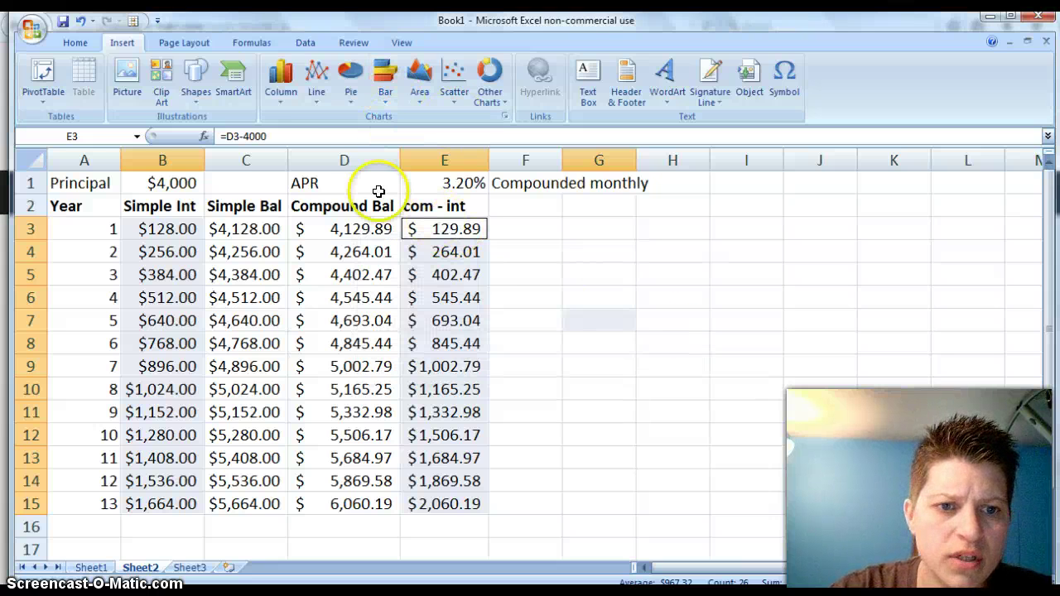
Try to insert a plain 2-D line chart from the same selected interest values, and clear the selection.
left_click(311, 98)
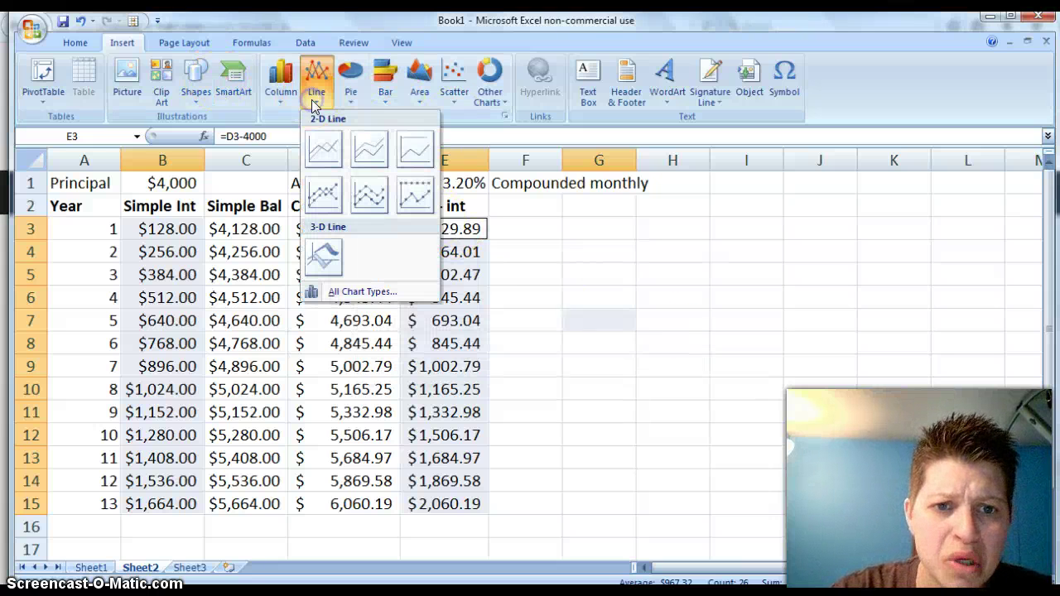
left_click(322, 149)
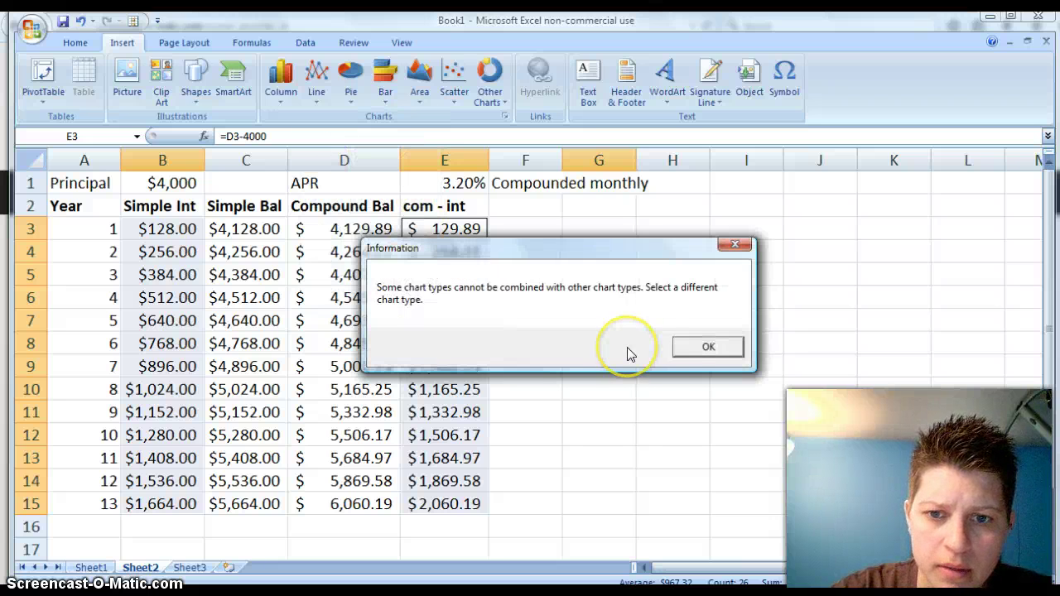
left_click(709, 348)
left_click(627, 339)
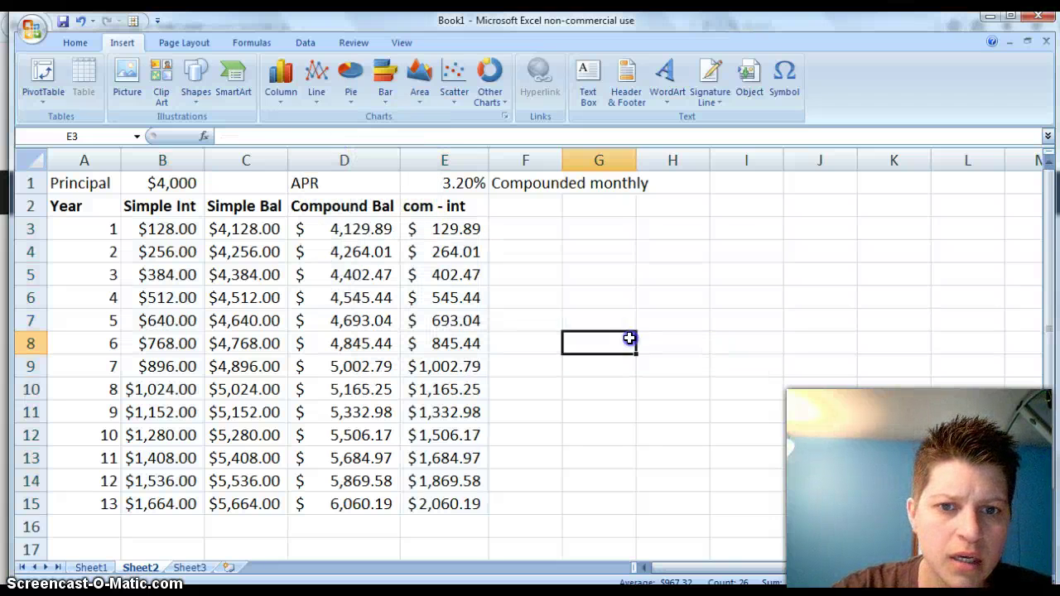
Try a plain 2-D line chart of B2:B15 and E2:E15 with their headings, and undo the chart.
left_click(178, 204)
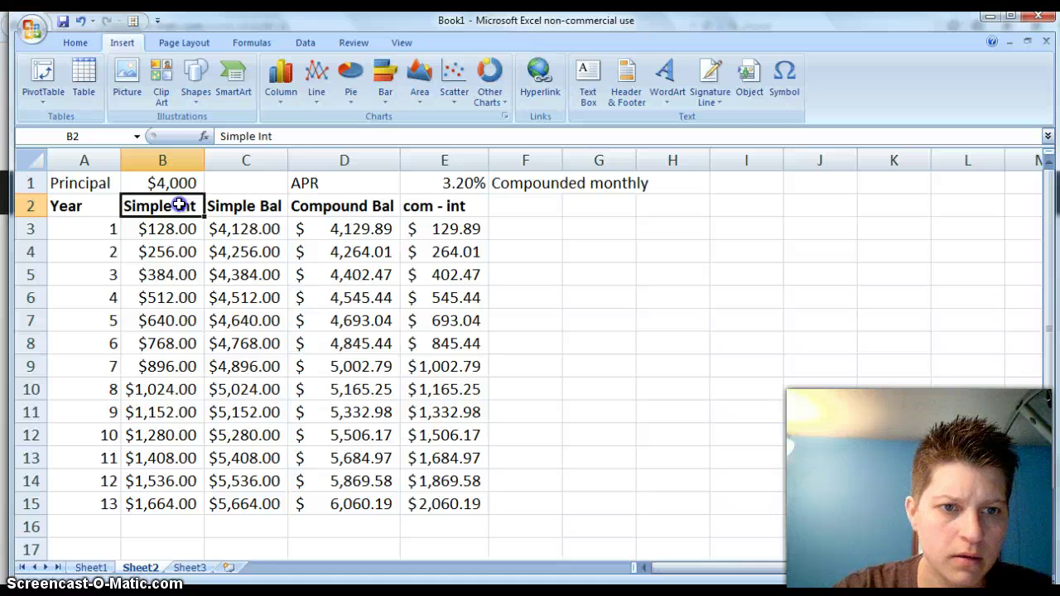
left_click_drag(178, 205, 170, 506)
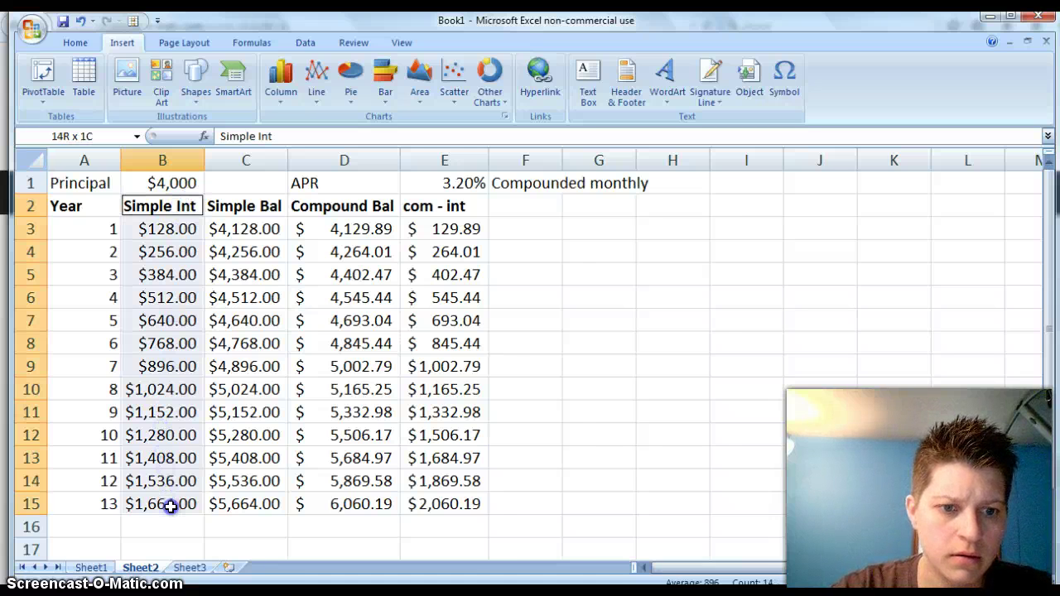
left_click_drag(438, 209, 449, 507)
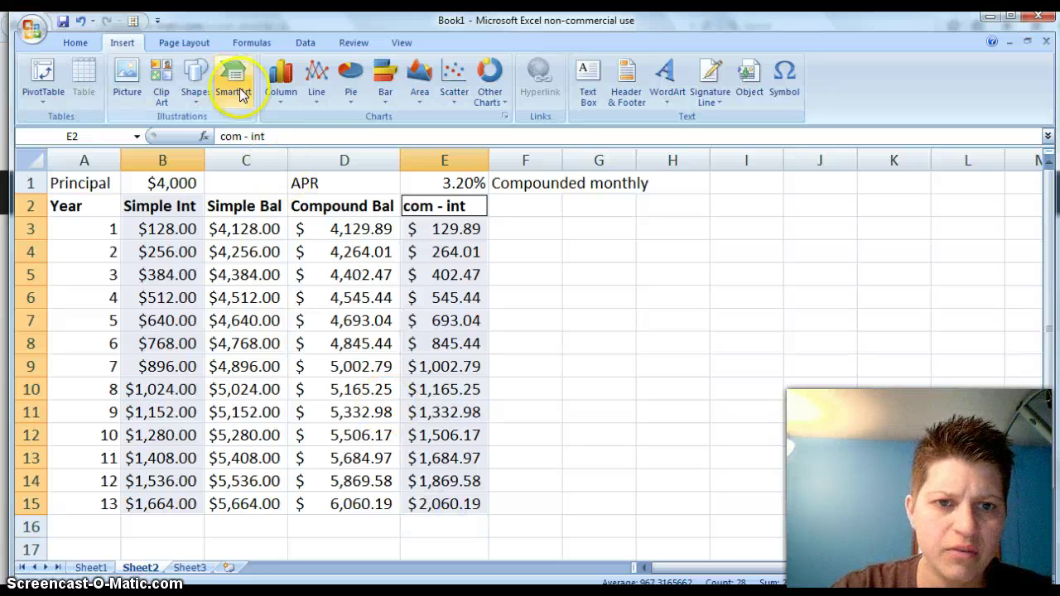
left_click(315, 90)
left_click(325, 139)
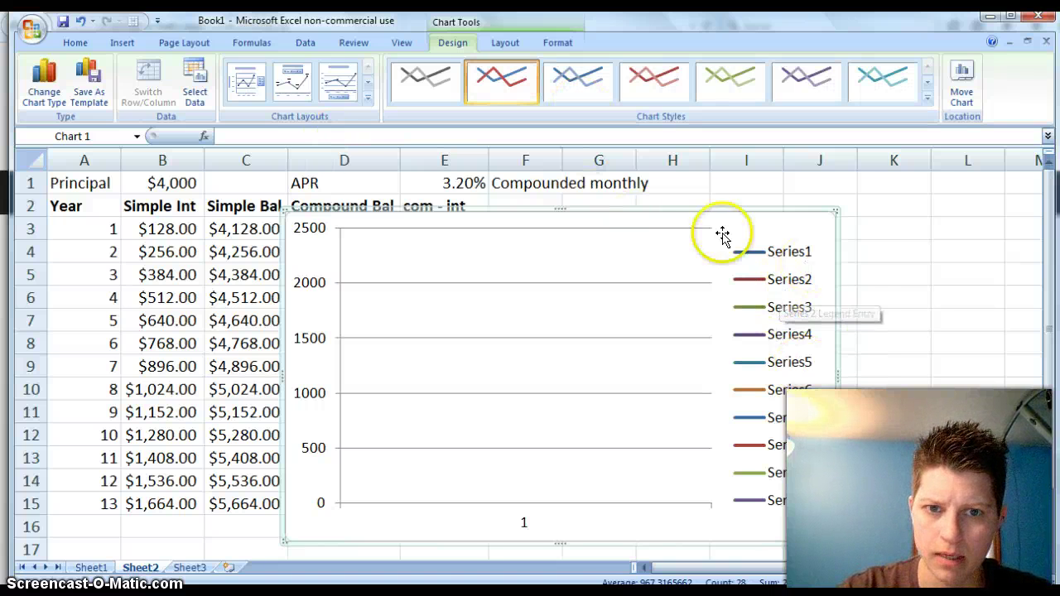
key("ctrl+z")
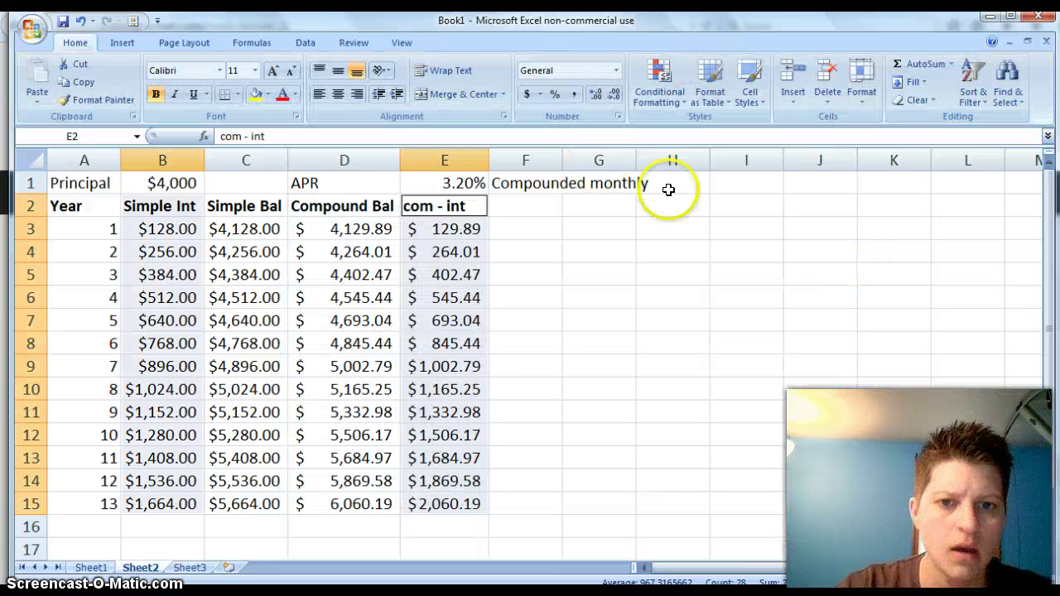
left_click(245, 297)
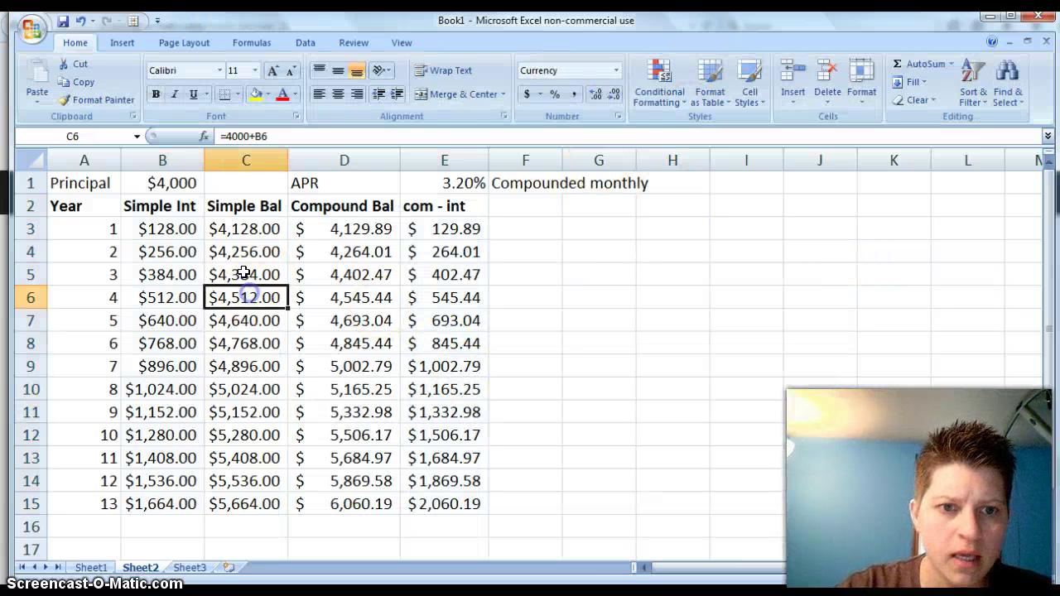
Try a scatter chart with smooth lines of the Simple Bal and Compound Bal columns in C2:D15, and delete the chart.
left_click_drag(243, 203, 343, 496)
left_click(121, 43)
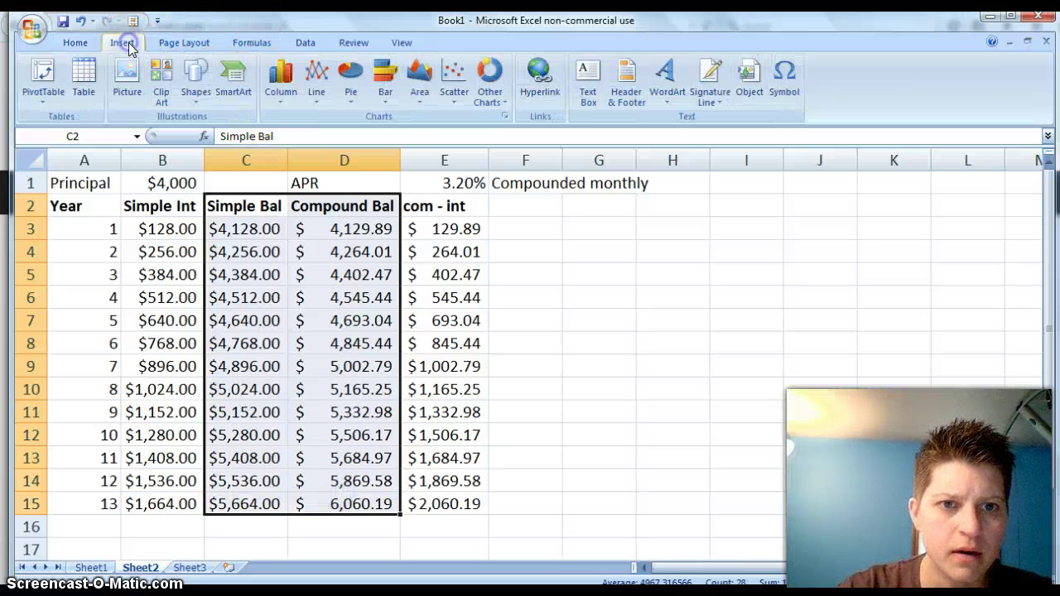
left_click(454, 79)
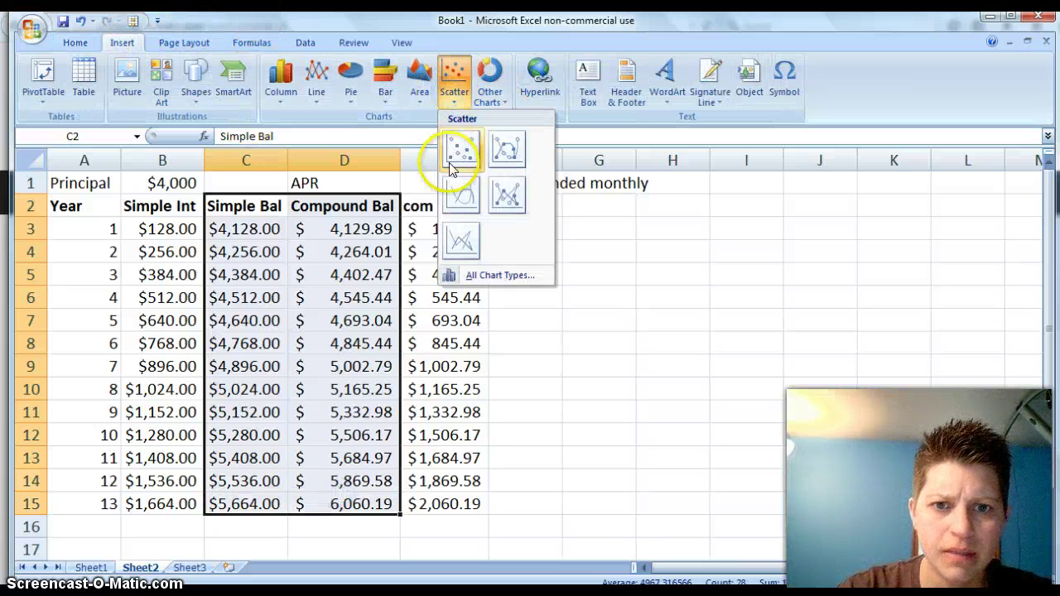
left_click(455, 192)
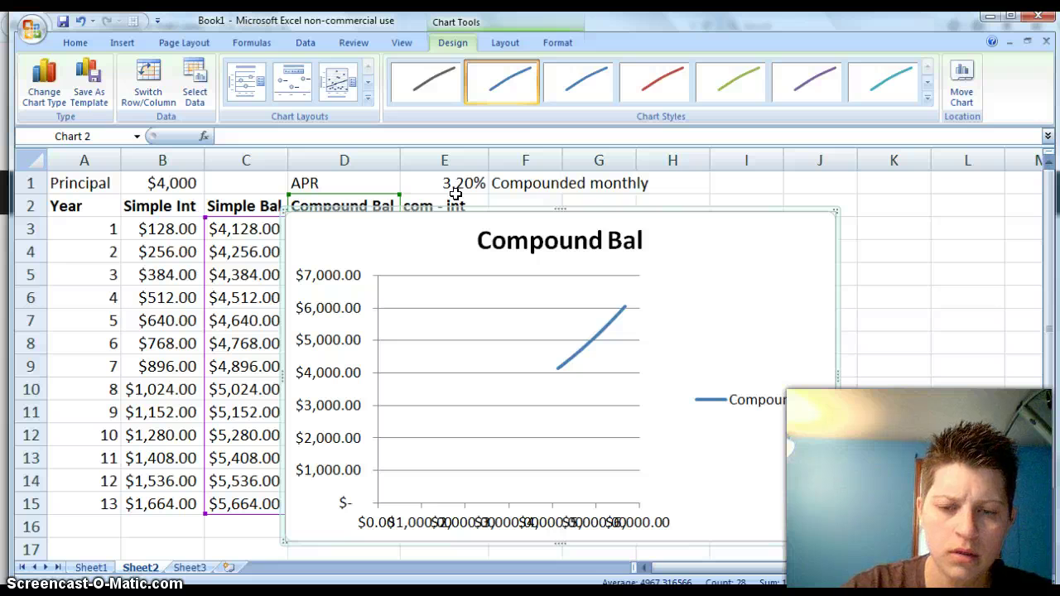
key("Delete")
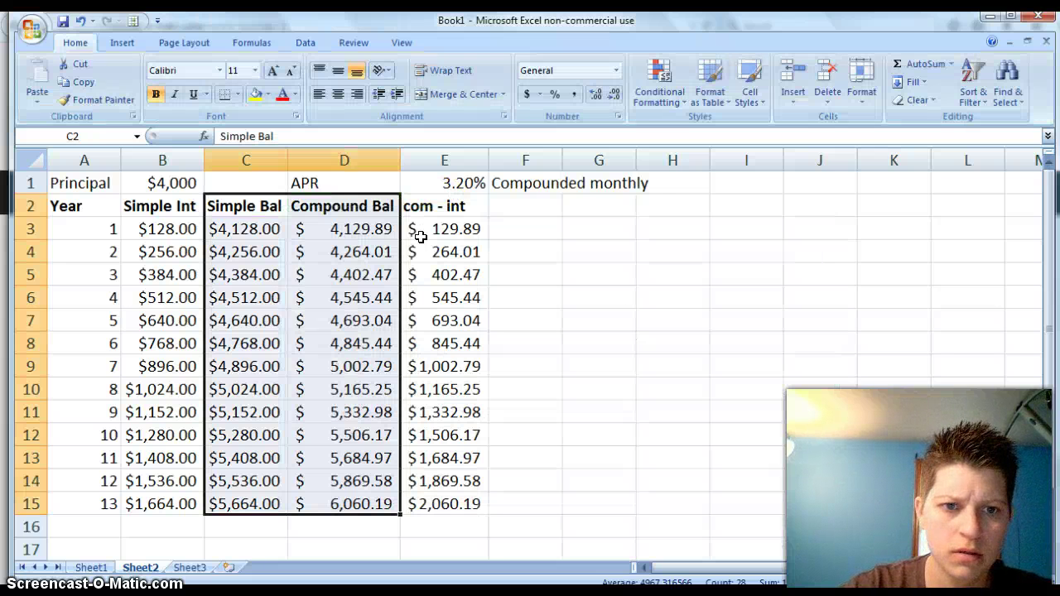
Compare the Simple Bal and Compound Bal columns in a plain 2-D line chart, delete the chart, and clear the selection.
left_click(122, 44)
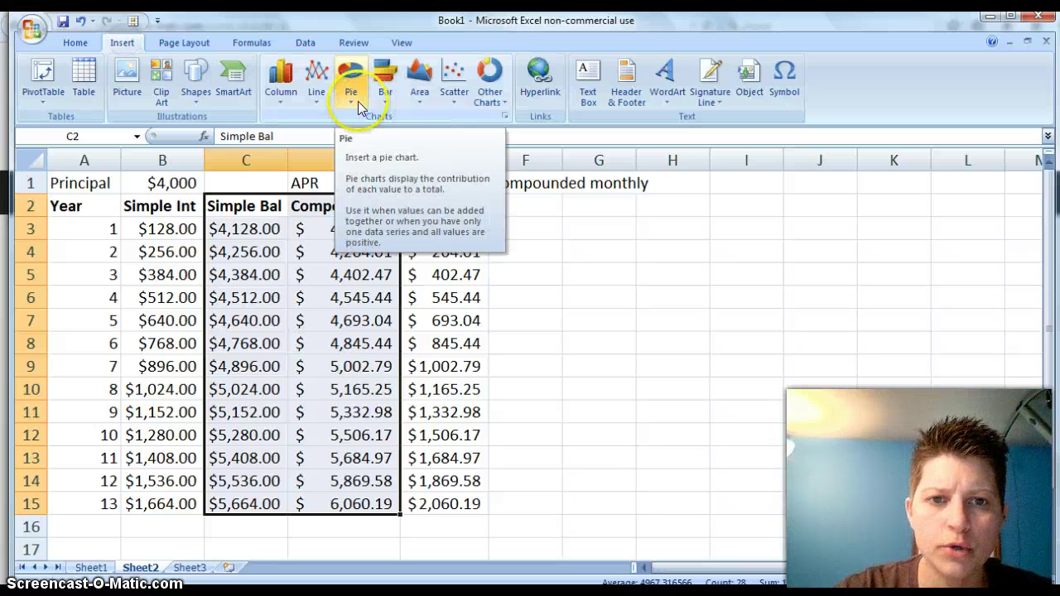
left_click(315, 101)
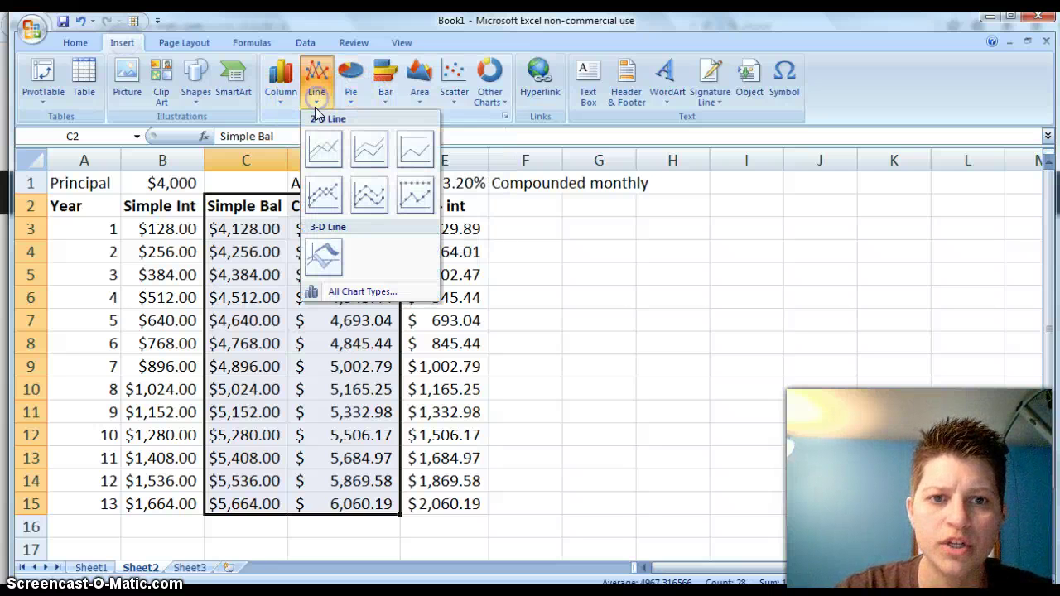
left_click(326, 153)
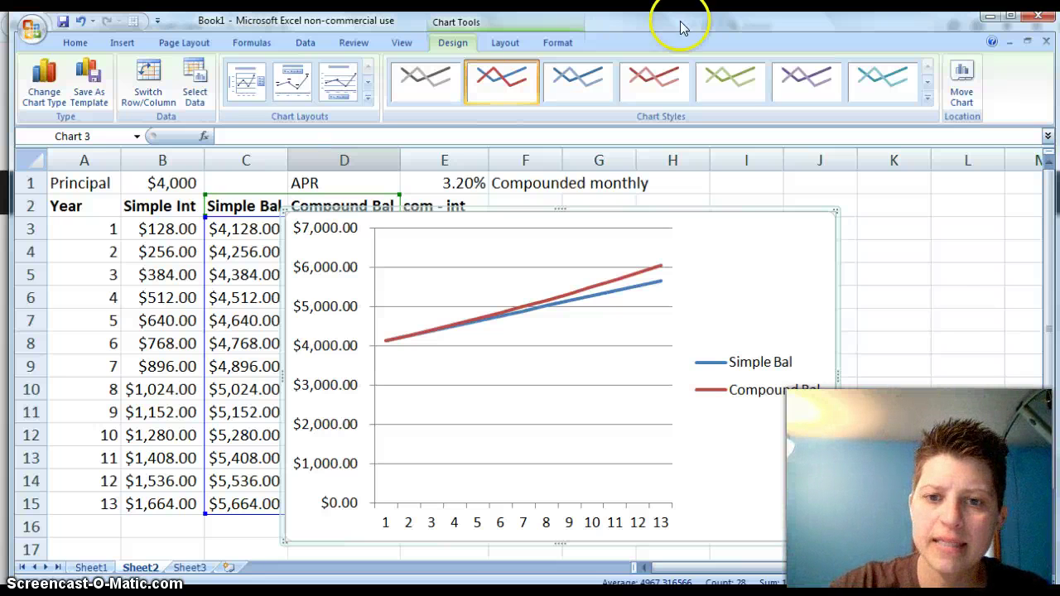
key("Delete")
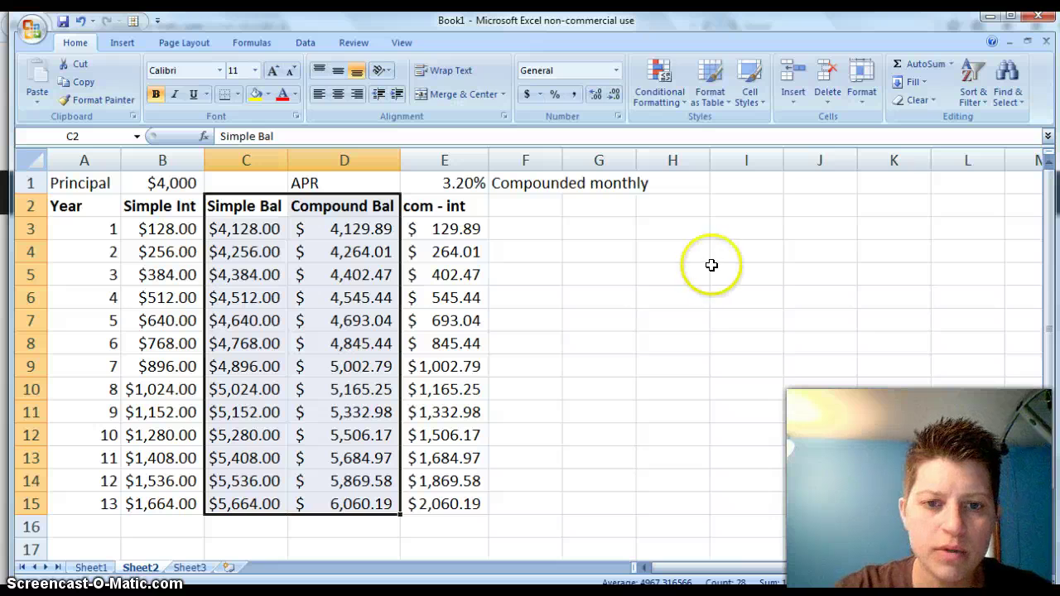
left_click(712, 270)
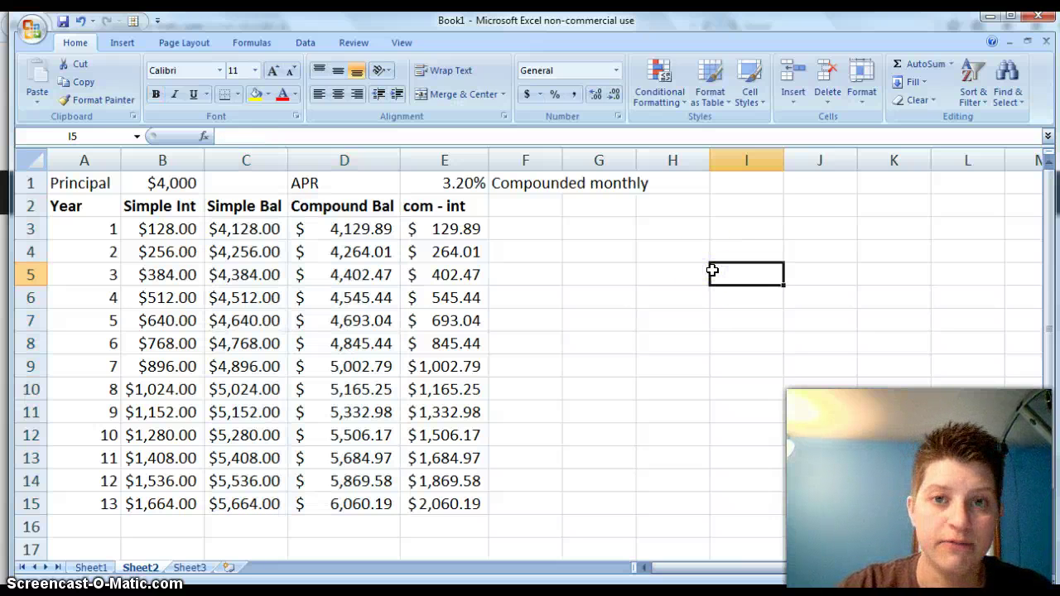